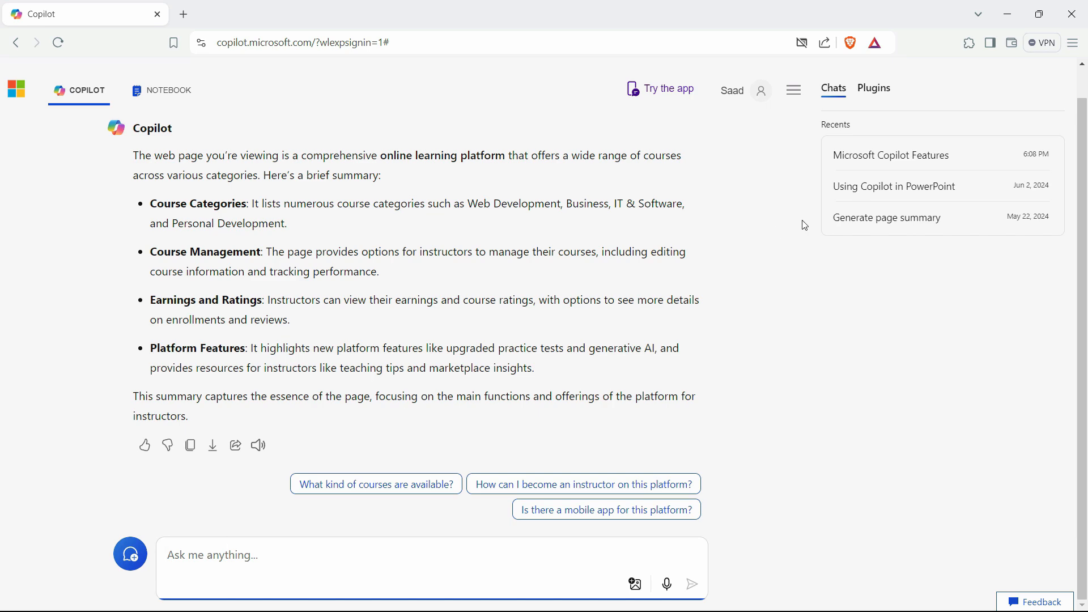
Minimize the Copilot web window so Edge's Google homepage is in front.
{"action": "left_click", "coordinate": [1010, 18]}
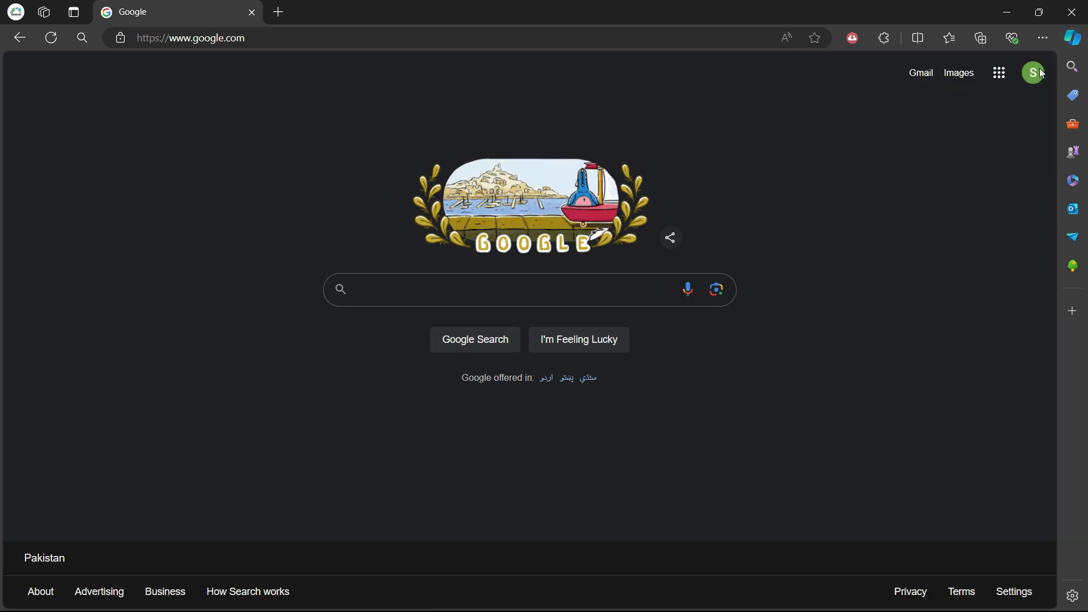
Open the Edge Copilot sidebar's Compose writer, keep Professional tone, and focus the Write about box.
{"action": "left_click", "coordinate": [1082, 40]}
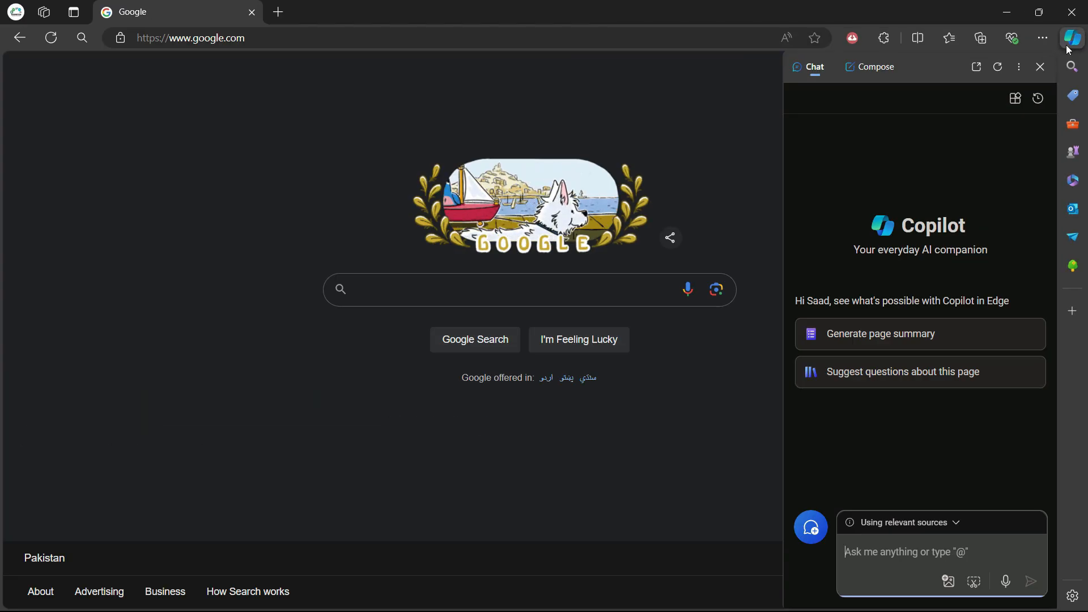
{"action": "left_click", "coordinate": [869, 69]}
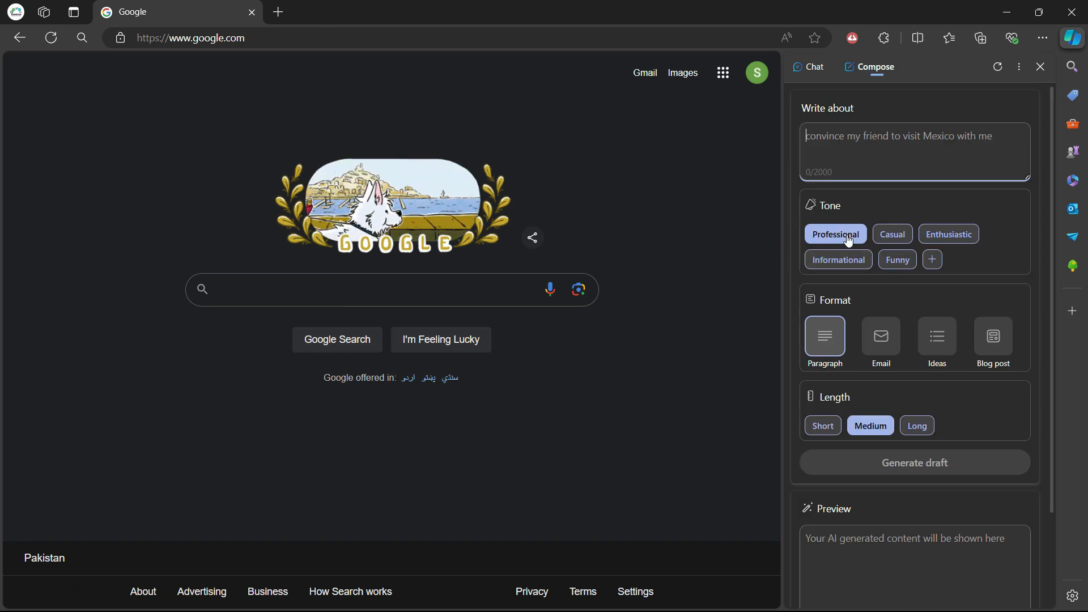
{"action": "left_click", "coordinate": [898, 242]}
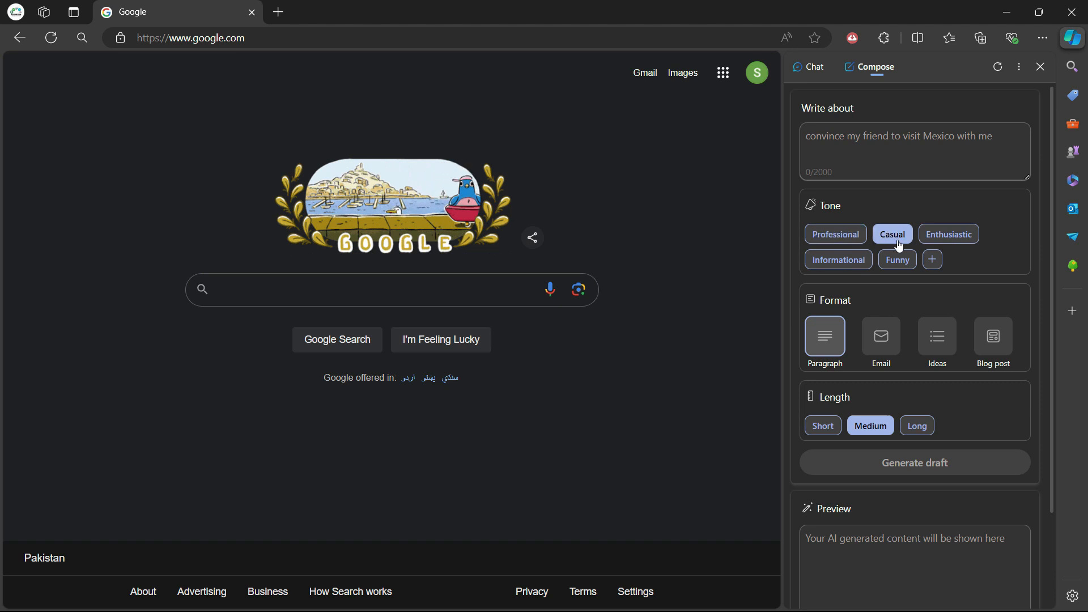
{"action": "left_click", "coordinate": [837, 236]}
{"action": "left_click", "coordinate": [872, 159]}
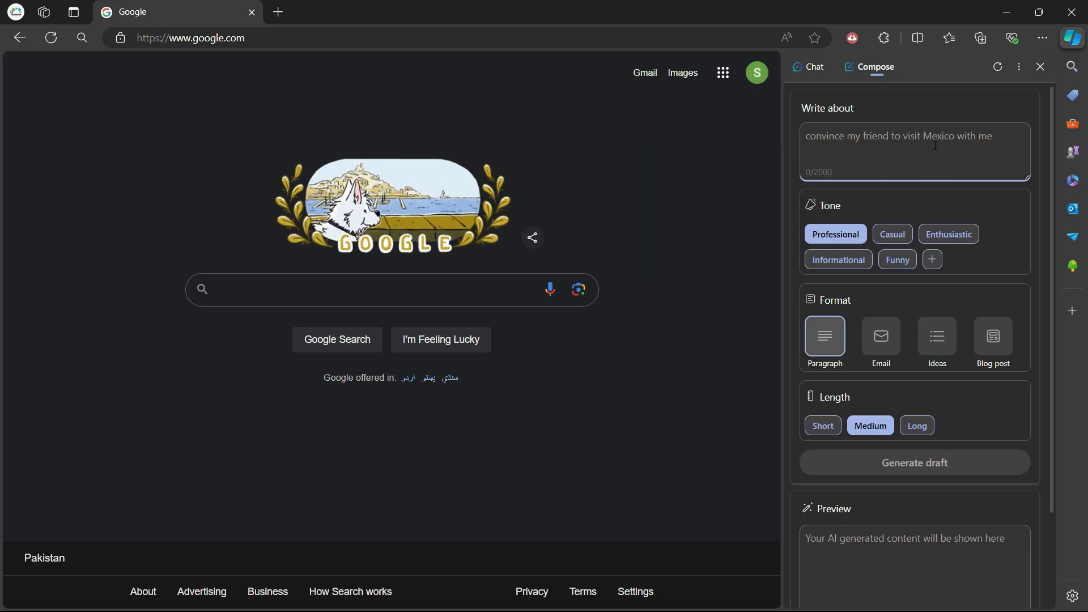
Enter the prompt 'Write an email in response for Job interview call' with Email format and Short length.
{"action": "type", "text": "Write"}
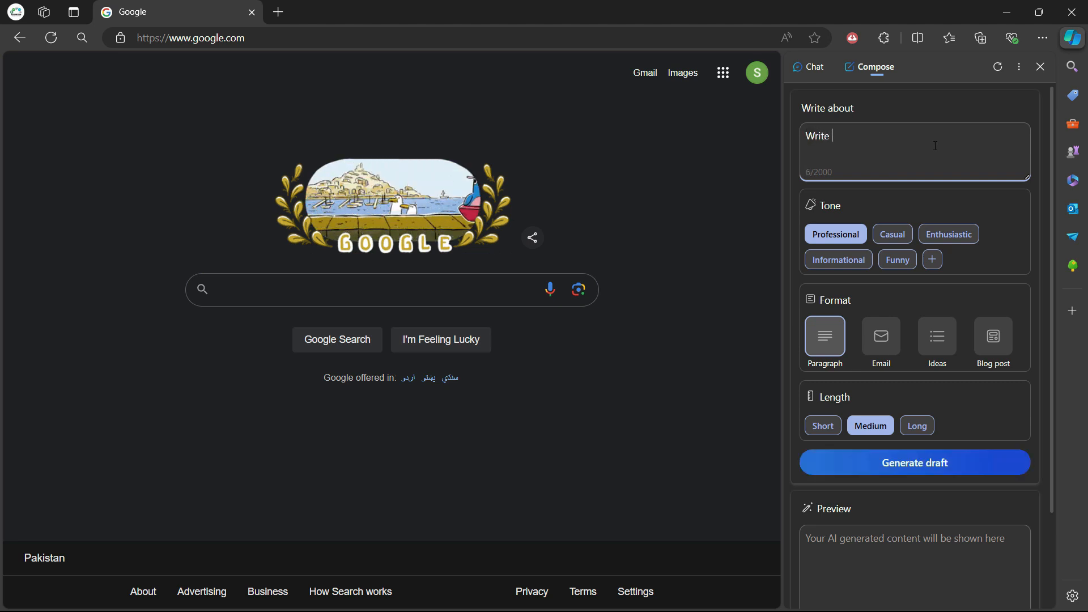
{"action": "type", "text": " an emna"}
{"action": "key", "text": "BackSpace"}
{"action": "type", "text": "ail in re"}
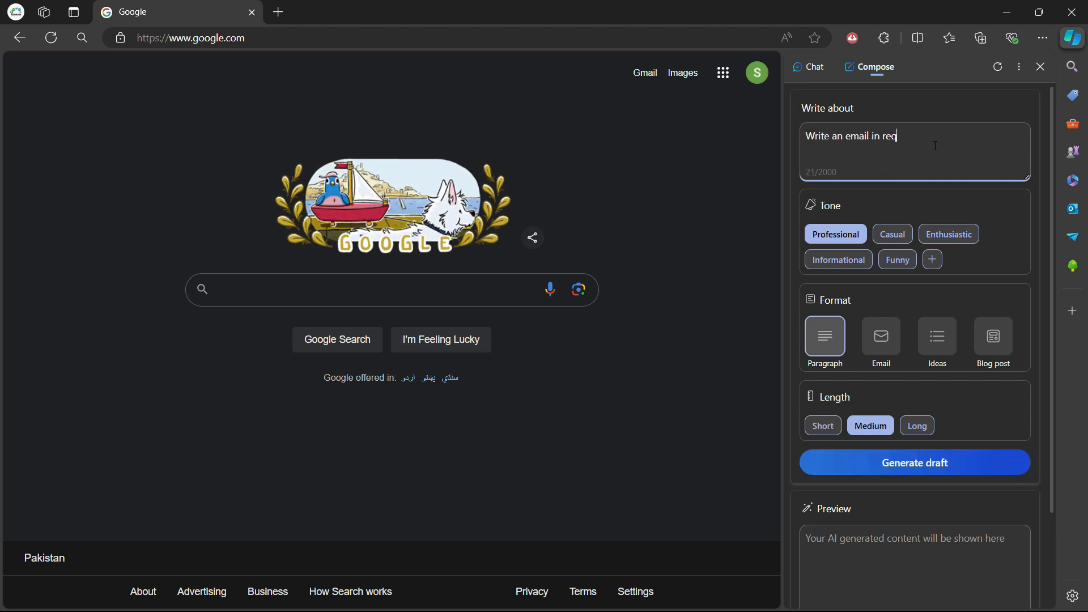
{"action": "type", "text": "sponse for"}
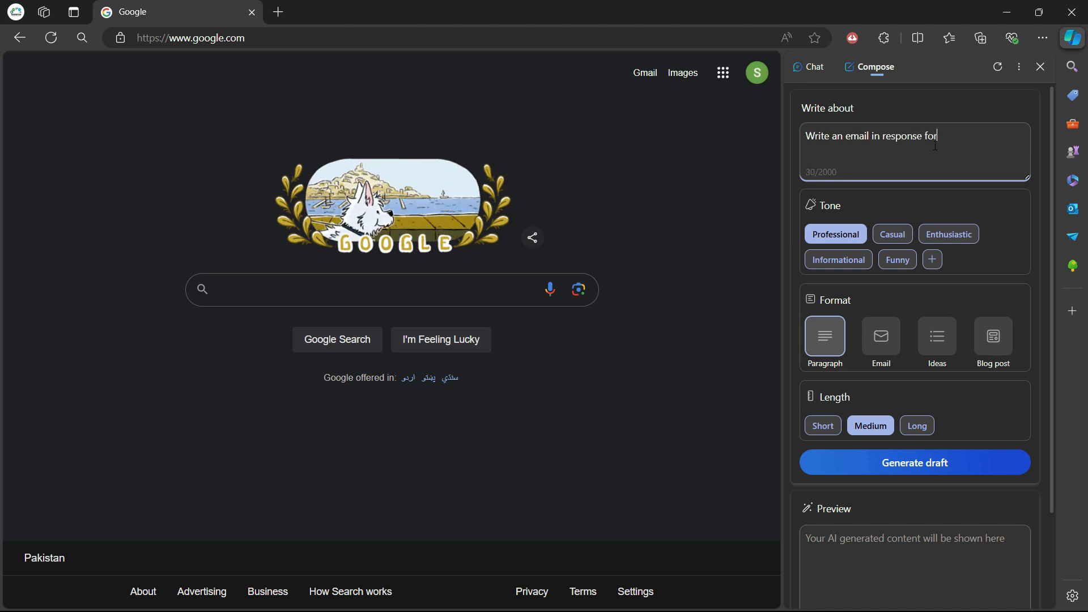
{"action": "type", "text": " Job "}
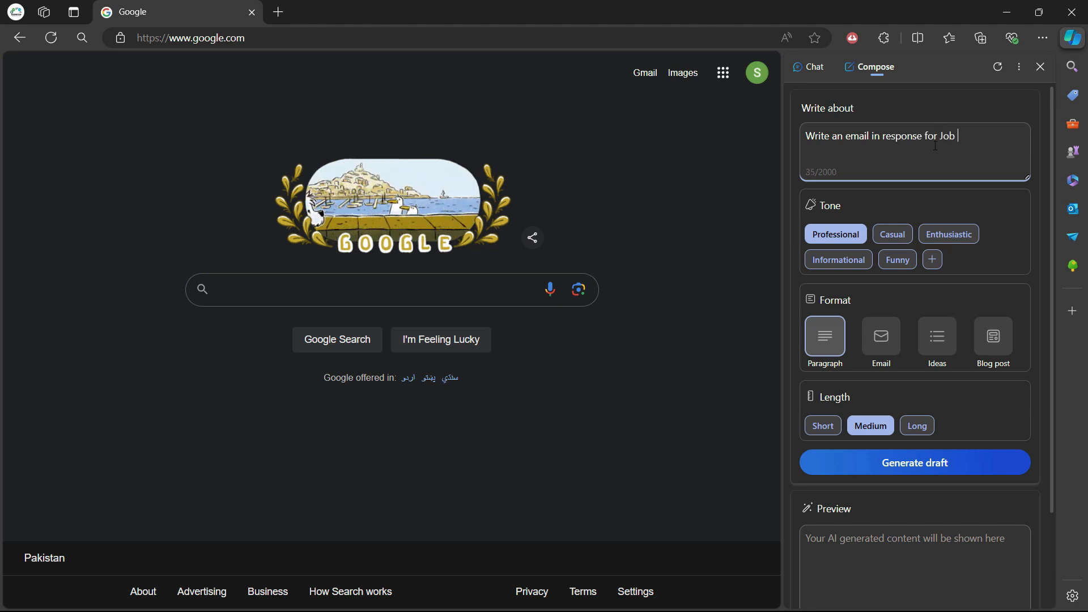
{"action": "type", "text": "interview call"}
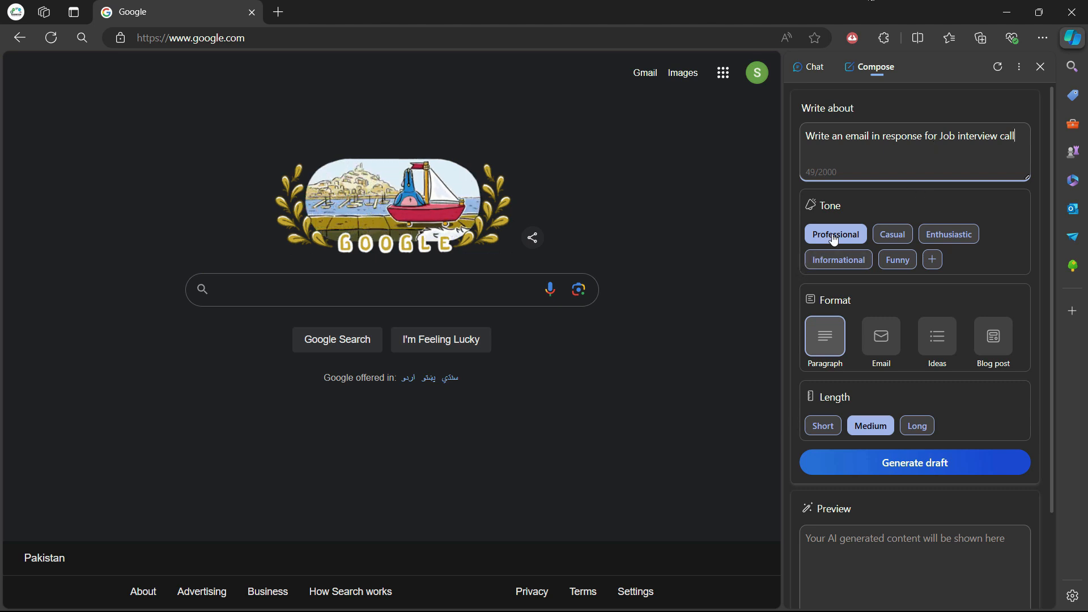
{"action": "left_click", "coordinate": [879, 351]}
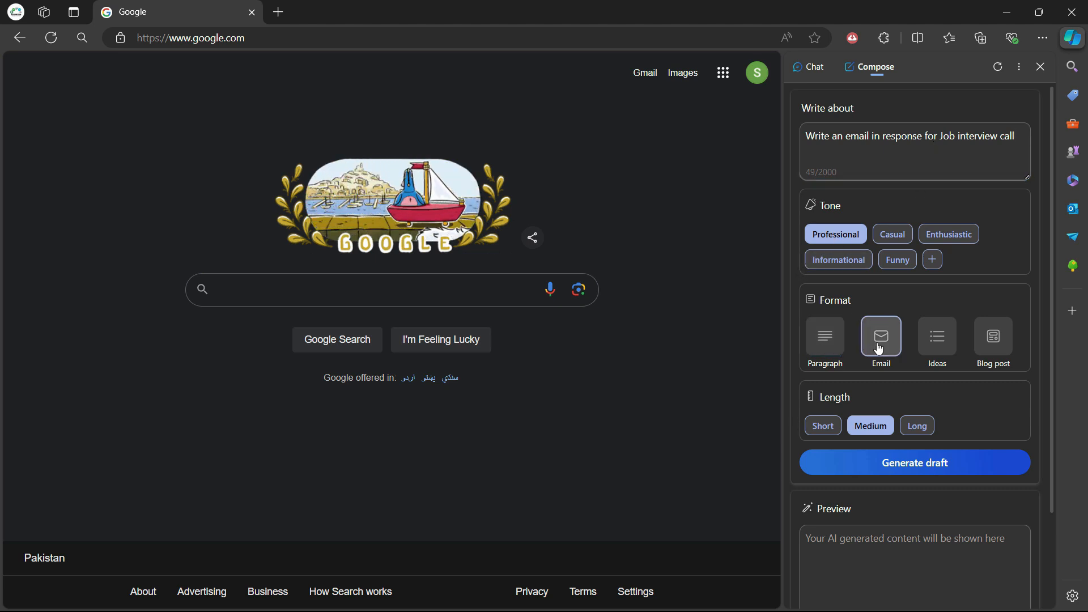
{"action": "left_click", "coordinate": [824, 428]}
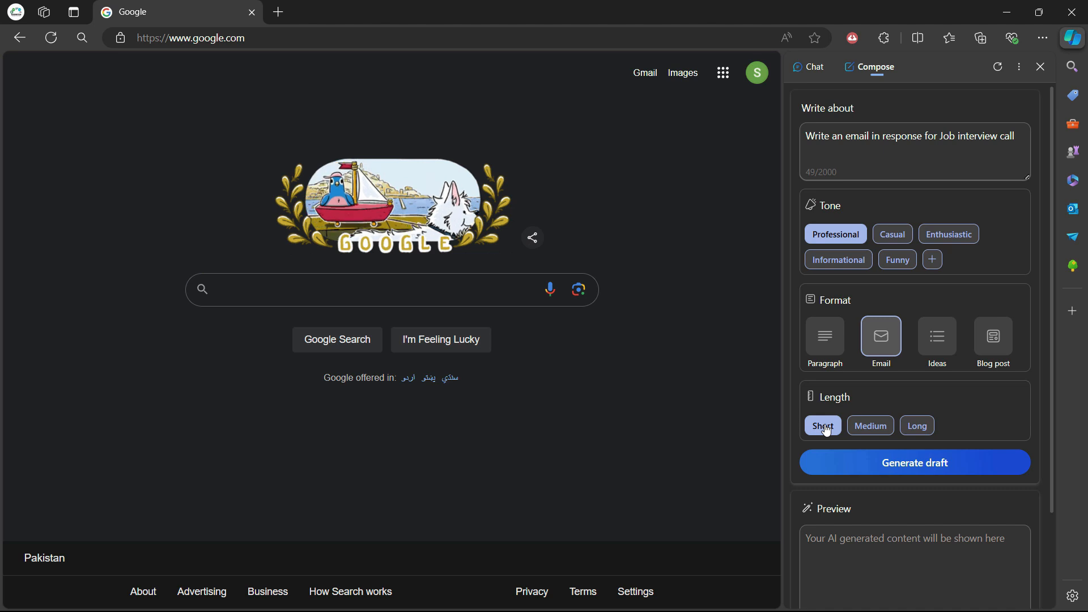
Generate the job-interview reply draft and scroll through the preview to read it.
{"action": "left_click", "coordinate": [918, 471]}
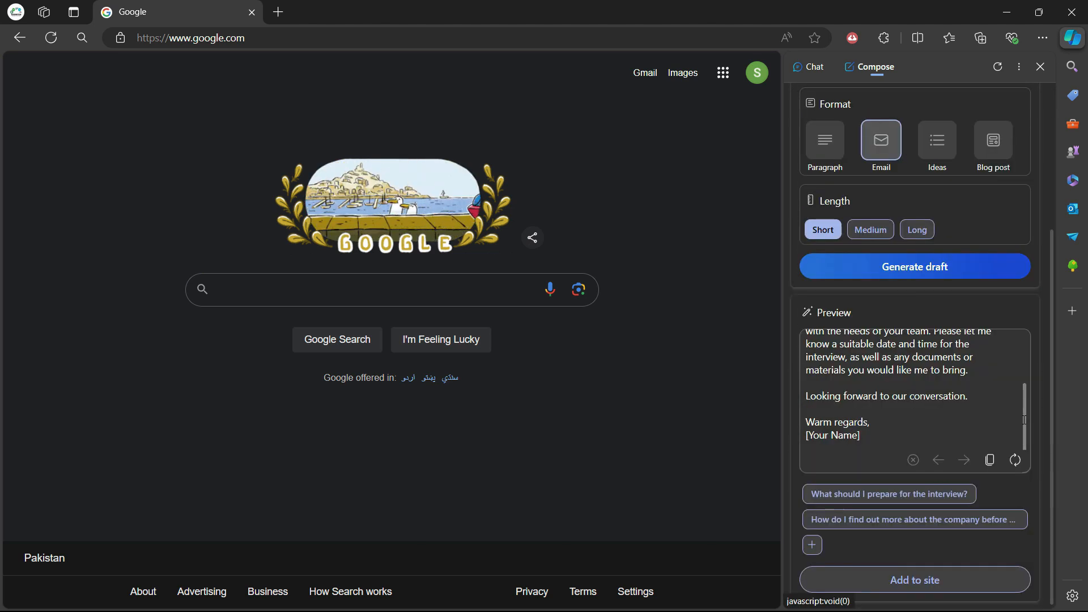
{"action": "left_click_drag", "start_coordinate": [1024, 420], "coordinate": [1024, 365]}
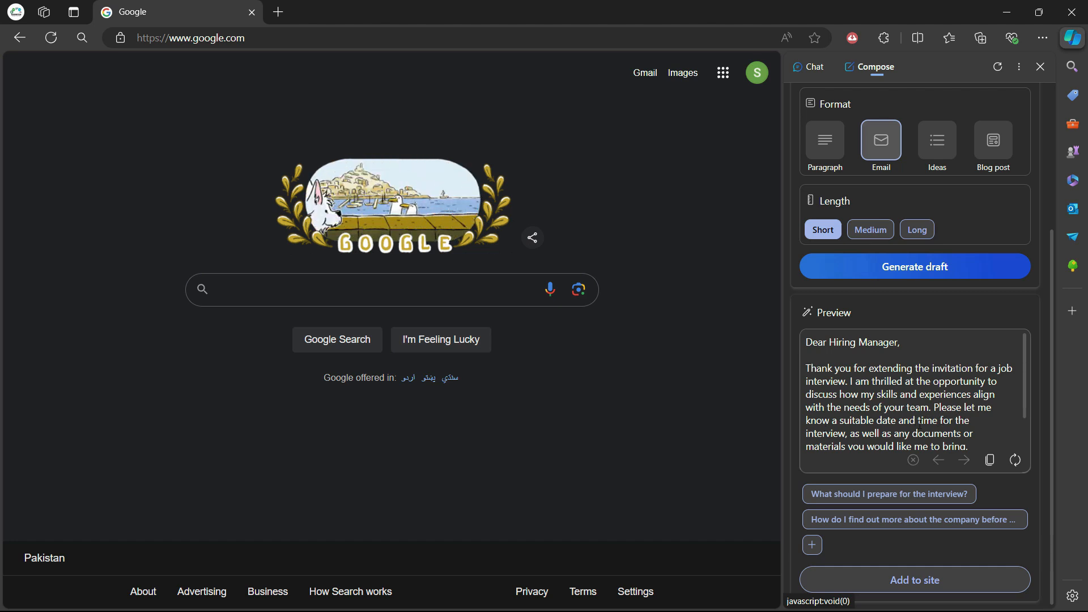
{"action": "scroll", "coordinate": [888, 446], "scroll_direction": "down", "scroll_amount": 3}
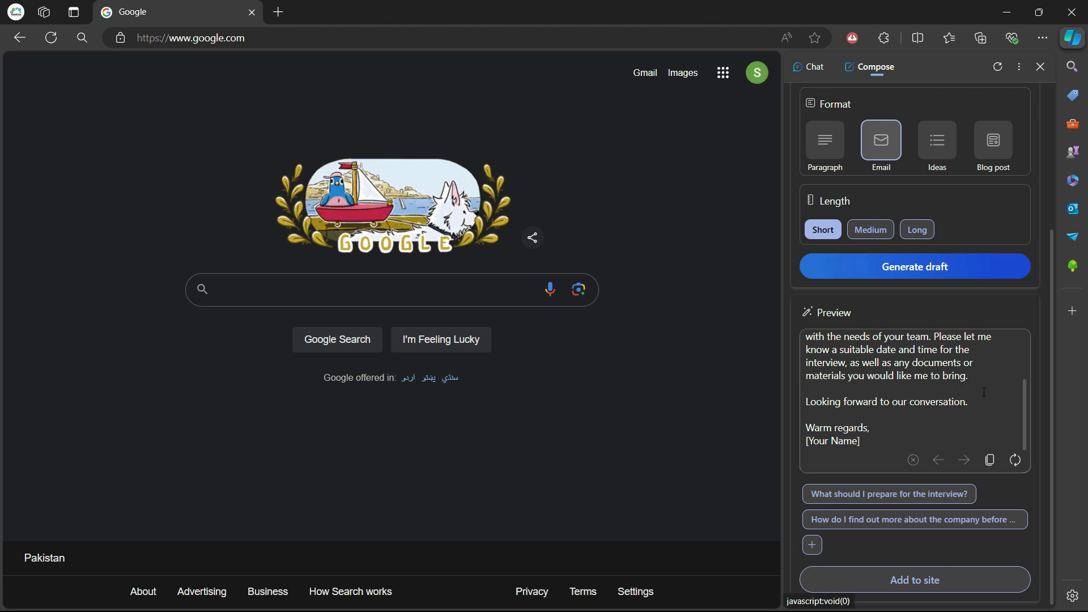
{"action": "scroll", "coordinate": [908, 427], "scroll_direction": "up", "scroll_amount": 3}
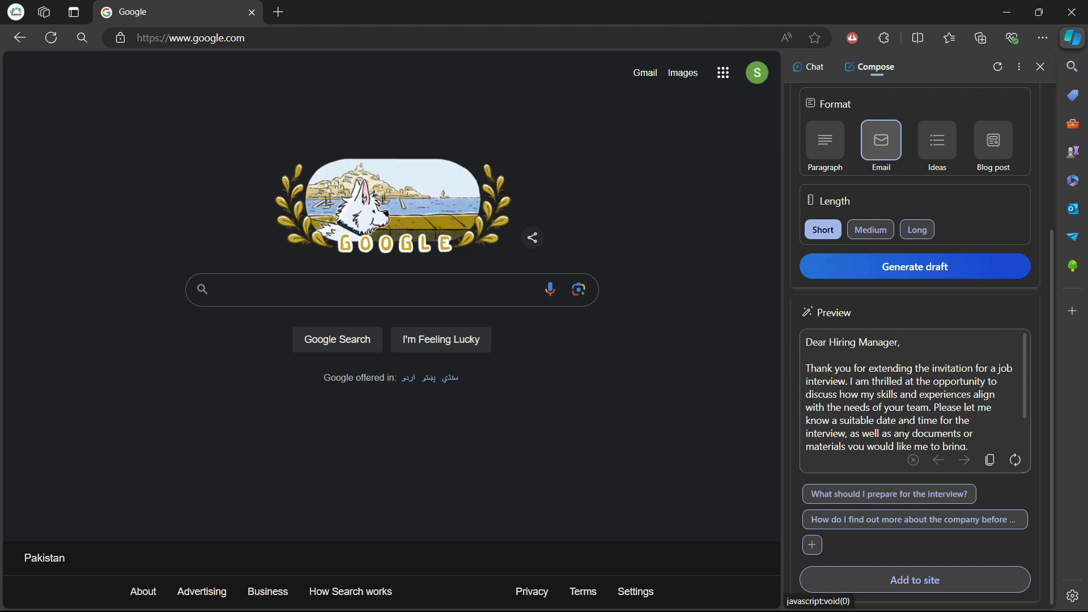
{"action": "left_click", "coordinate": [905, 383]}
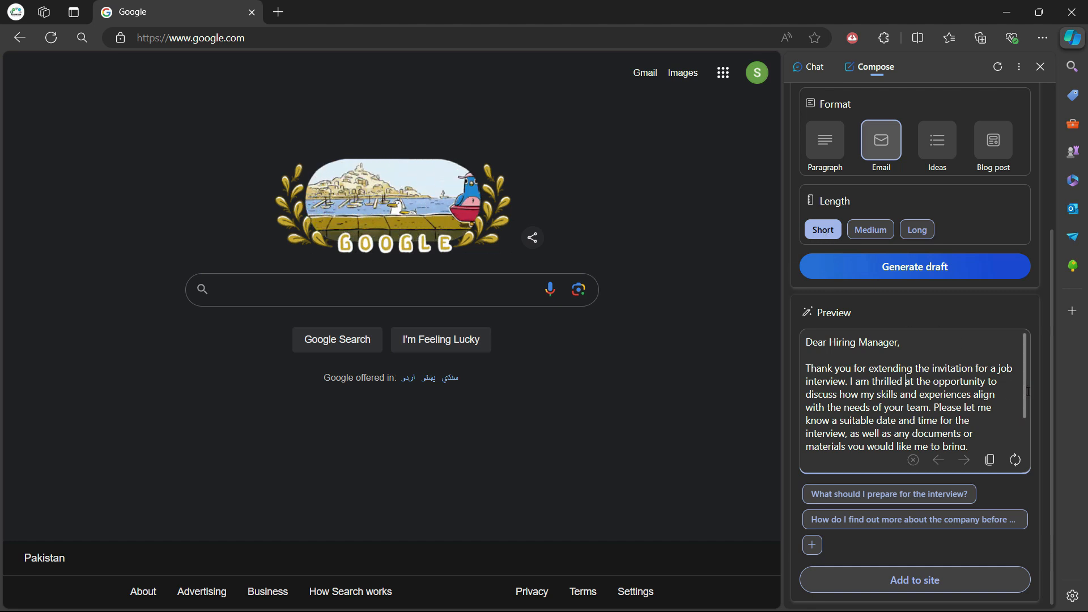
{"action": "scroll", "coordinate": [980, 400], "scroll_direction": "down", "scroll_amount": 2}
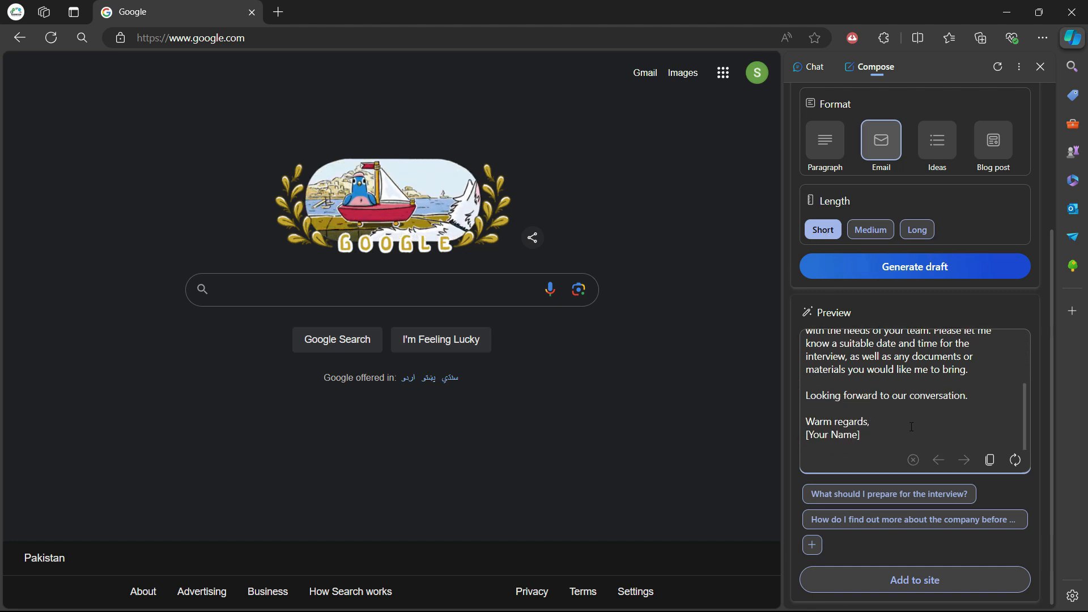
{"action": "scroll", "coordinate": [911, 427], "scroll_direction": "up", "scroll_amount": 5}
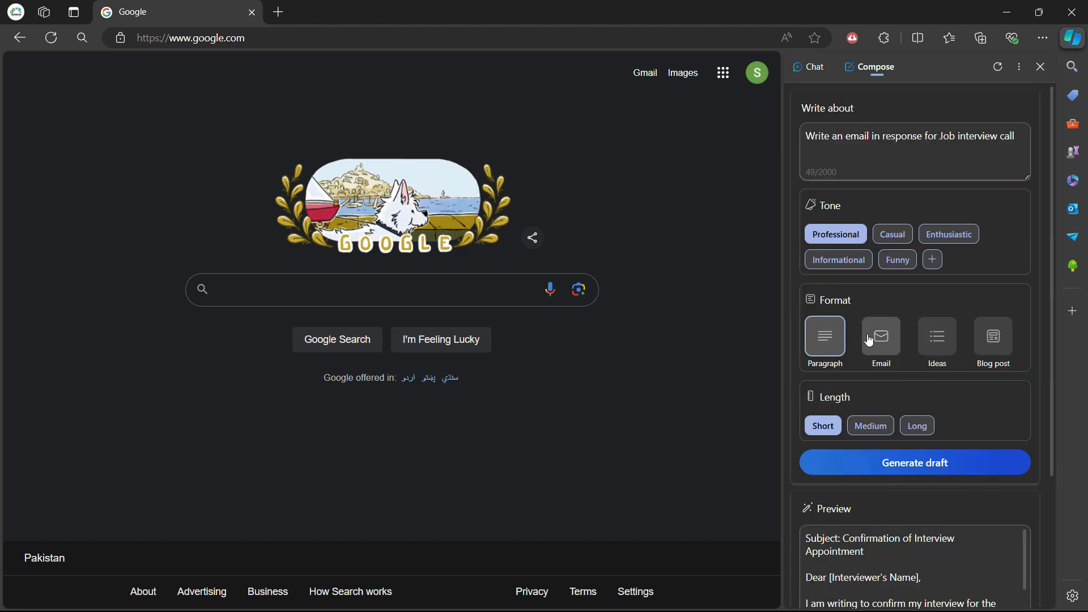
Regenerate the draft in Paragraph format and review the new interview confirmation text.
{"action": "left_click", "coordinate": [922, 470]}
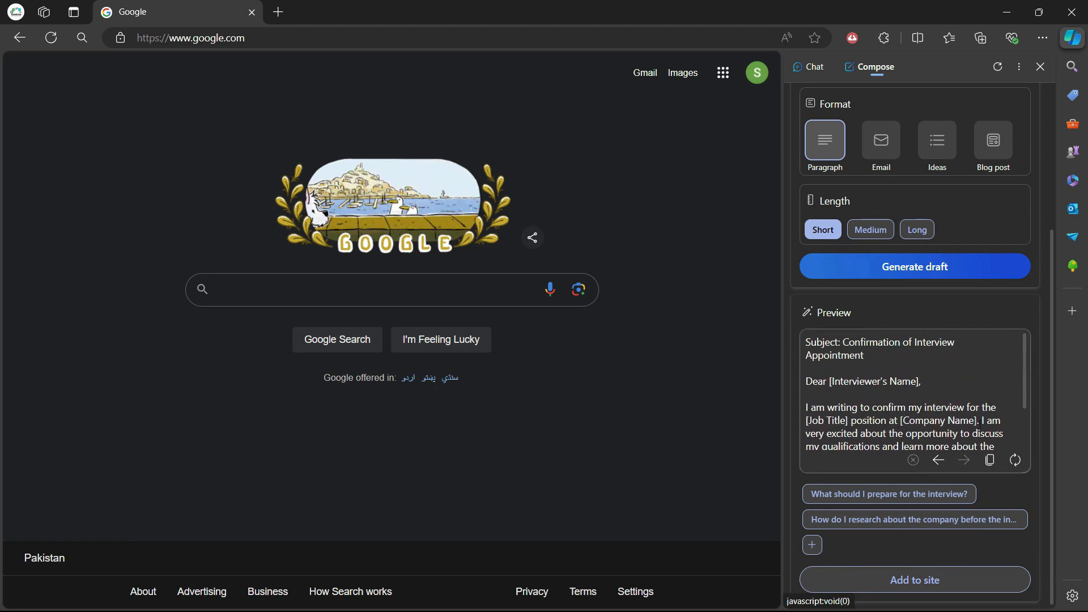
{"action": "scroll", "coordinate": [969, 453], "scroll_direction": "up", "scroll_amount": 4}
{"action": "scroll", "coordinate": [958, 470], "scroll_direction": "down", "scroll_amount": 4}
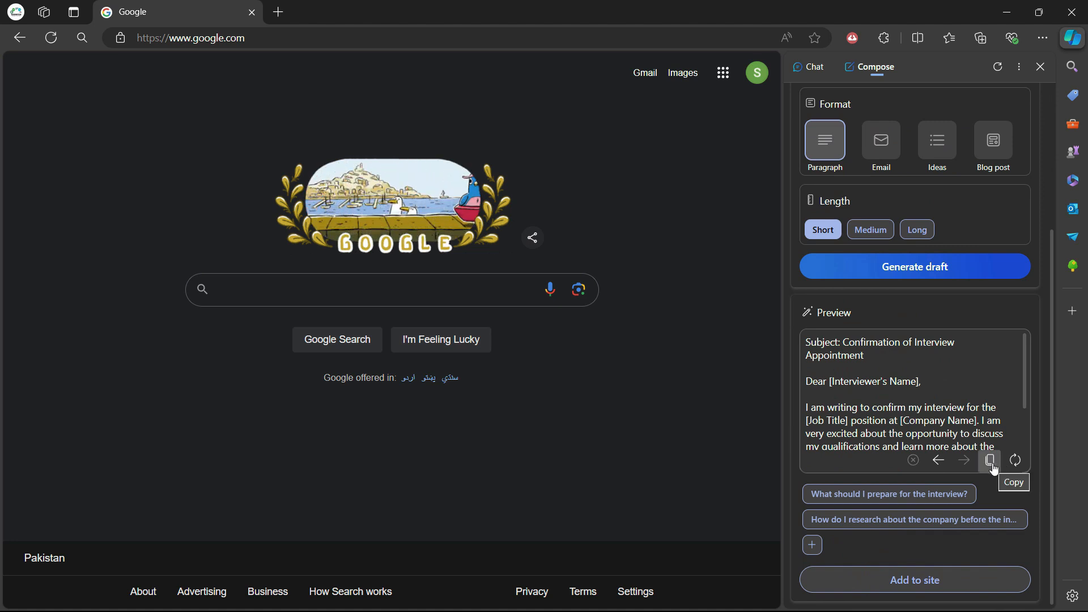
{"action": "scroll", "coordinate": [986, 396], "scroll_direction": "up", "scroll_amount": 4}
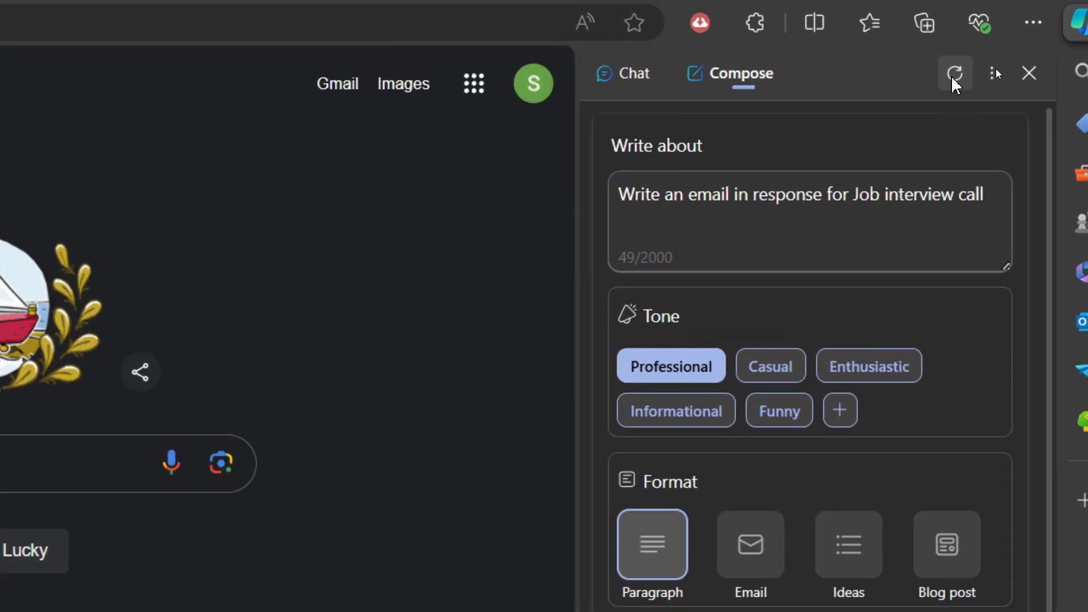
Start a fresh Compose draft with the pasted 15-day payment reminder prompt, Email format, Short length.
{"action": "left_click", "coordinate": [999, 69]}
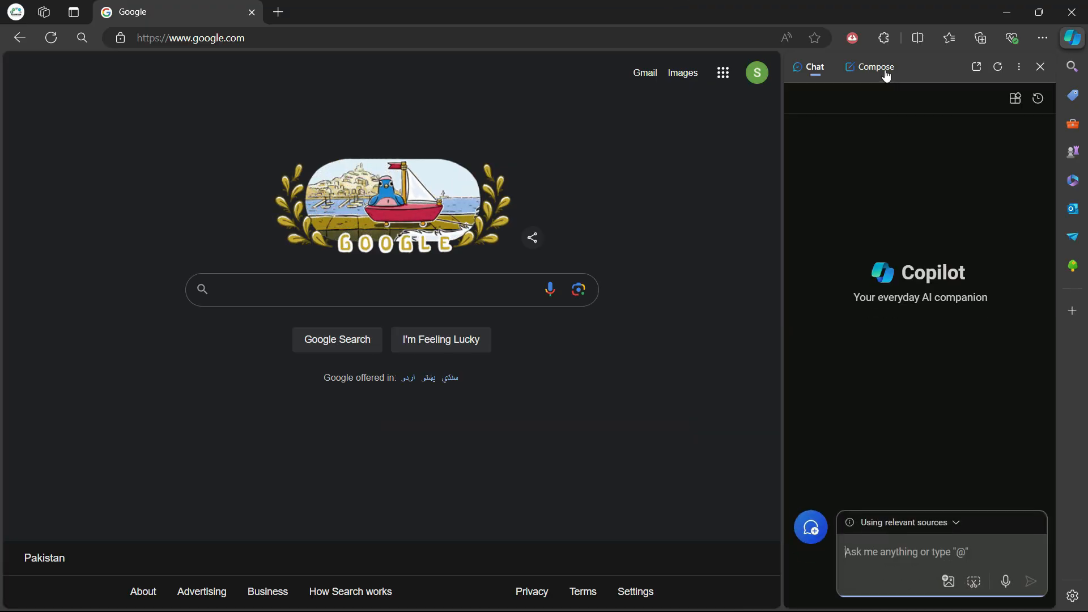
{"action": "left_click", "coordinate": [770, 84]}
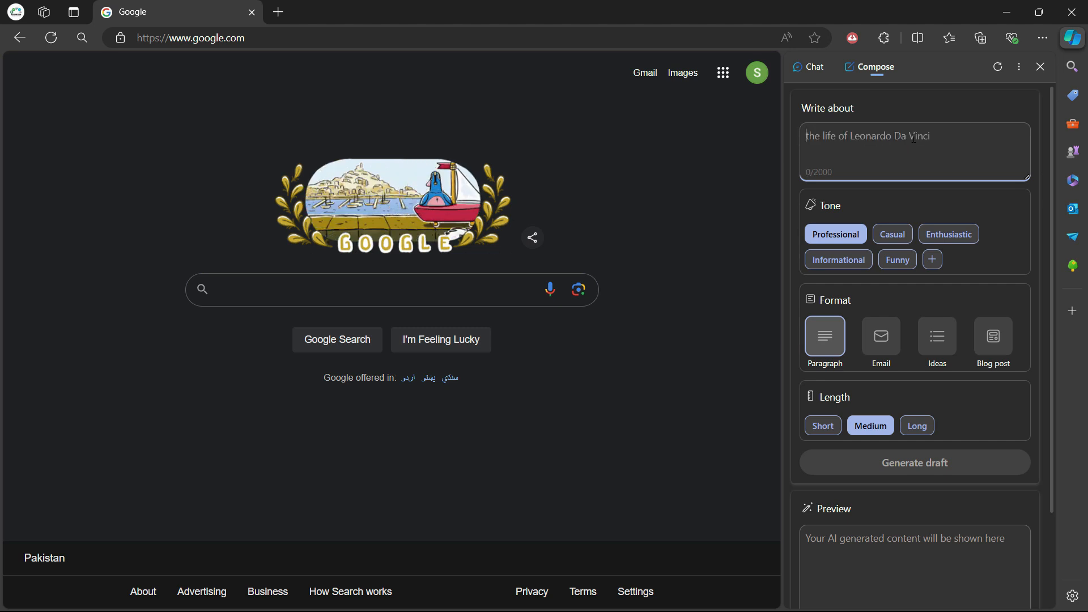
{"action": "type", "text": "Generate a gentle reminder to client for payment due and they need to pay in 15 days"}
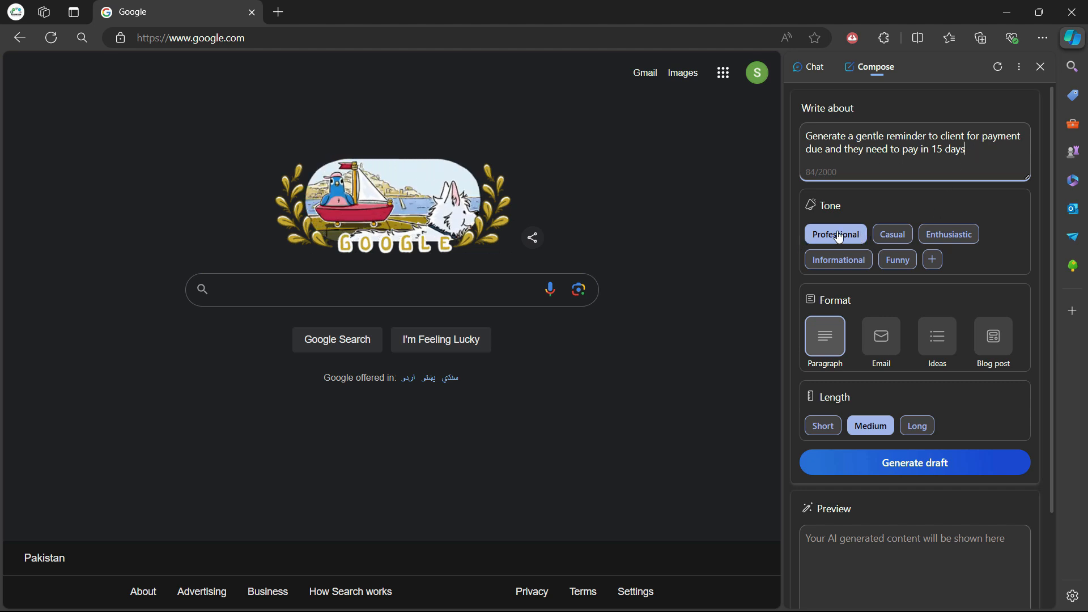
{"action": "left_click", "coordinate": [880, 350]}
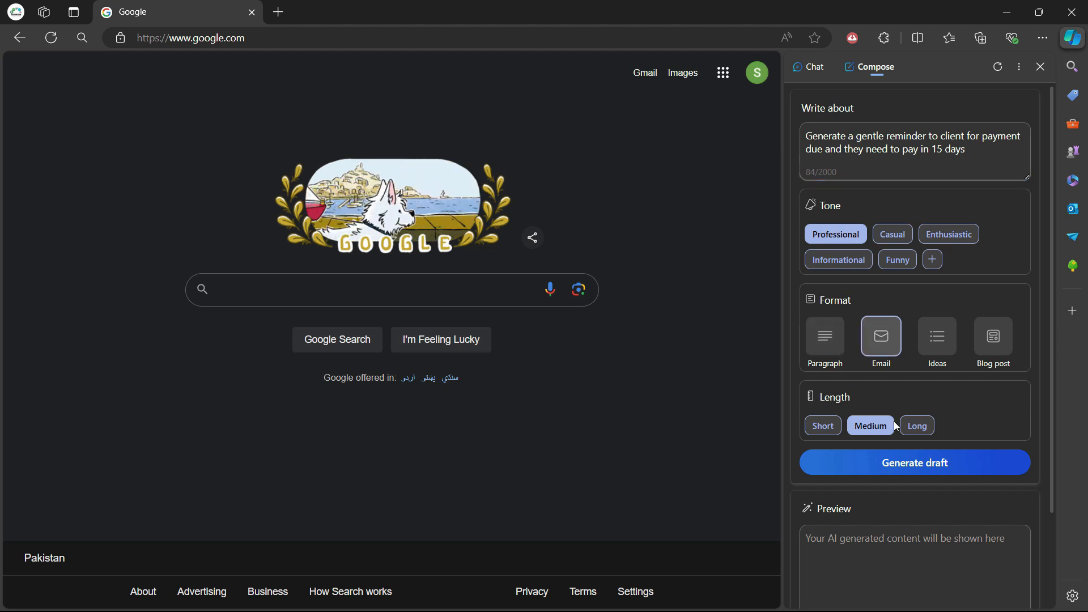
{"action": "left_click", "coordinate": [824, 427]}
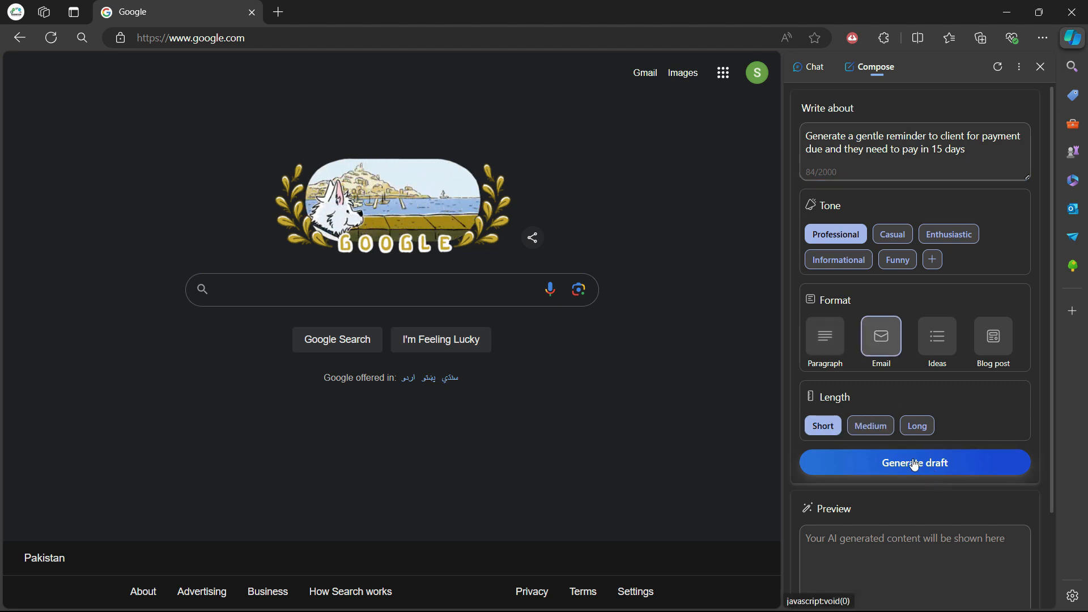
Generate the payment reminder draft, regenerate it at Short length, and read the preview.
{"action": "left_click", "coordinate": [868, 426]}
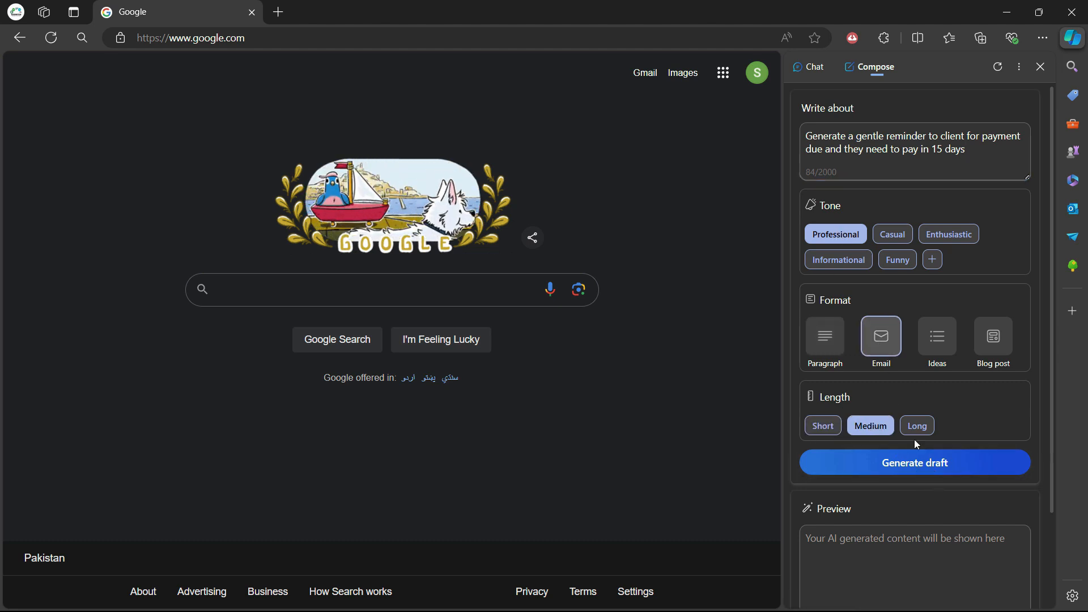
{"action": "left_click", "coordinate": [949, 472]}
{"action": "left_click", "coordinate": [832, 322]}
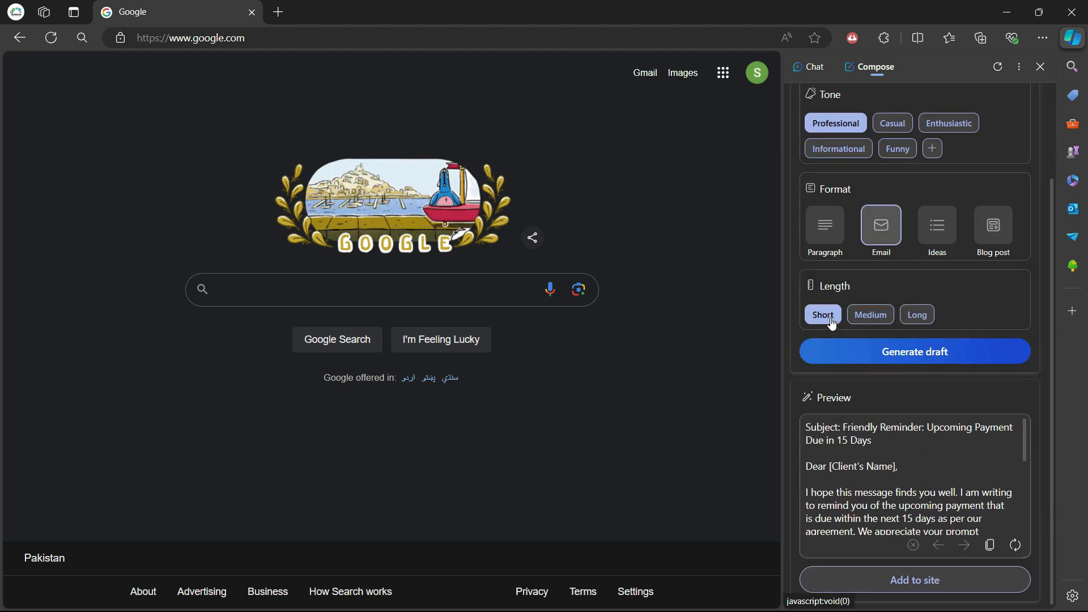
{"action": "left_click", "coordinate": [912, 360]}
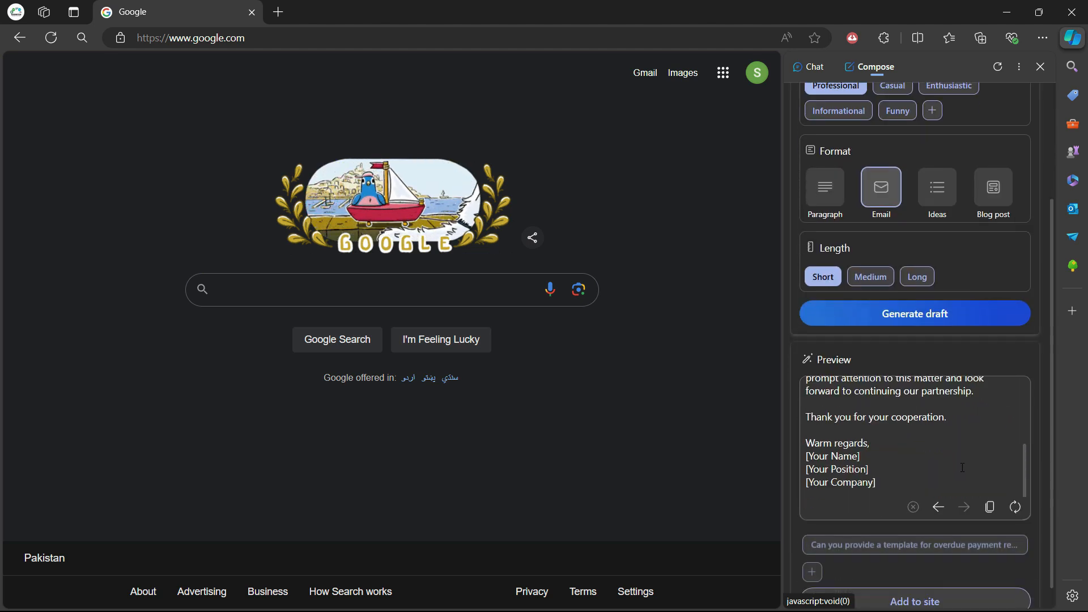
{"action": "scroll", "coordinate": [954, 435], "scroll_direction": "down", "scroll_amount": 2}
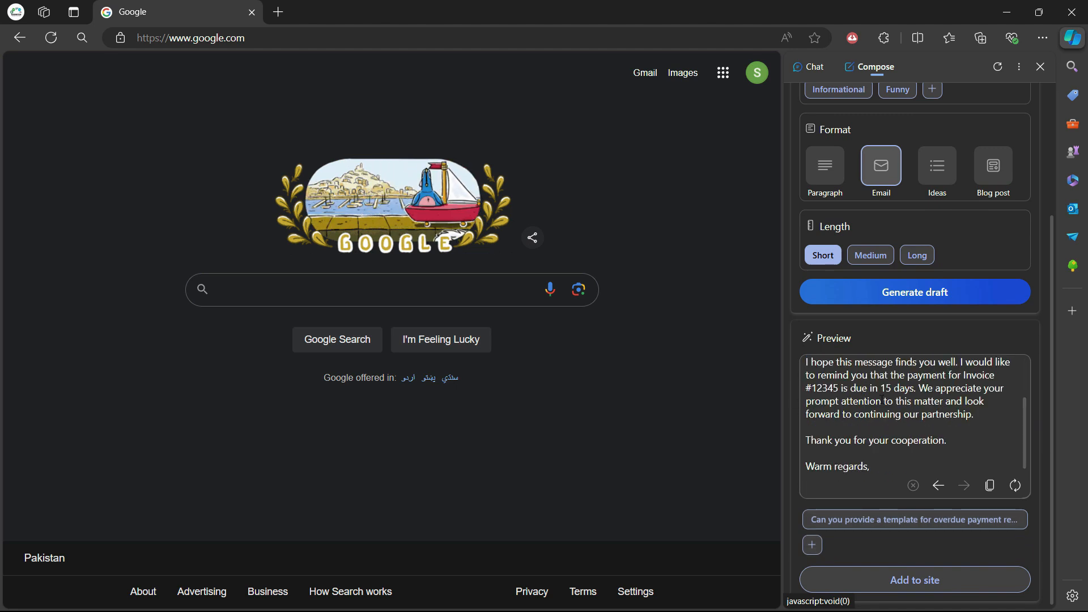
{"action": "scroll", "coordinate": [982, 418], "scroll_direction": "up", "scroll_amount": 2}
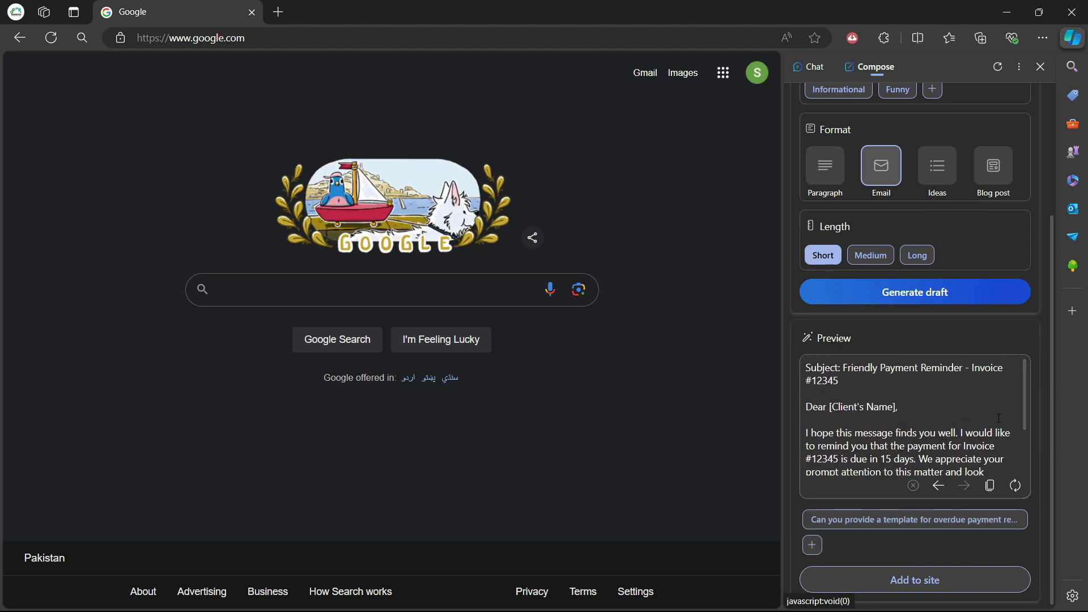
{"action": "scroll", "coordinate": [963, 414], "scroll_direction": "down", "scroll_amount": 2}
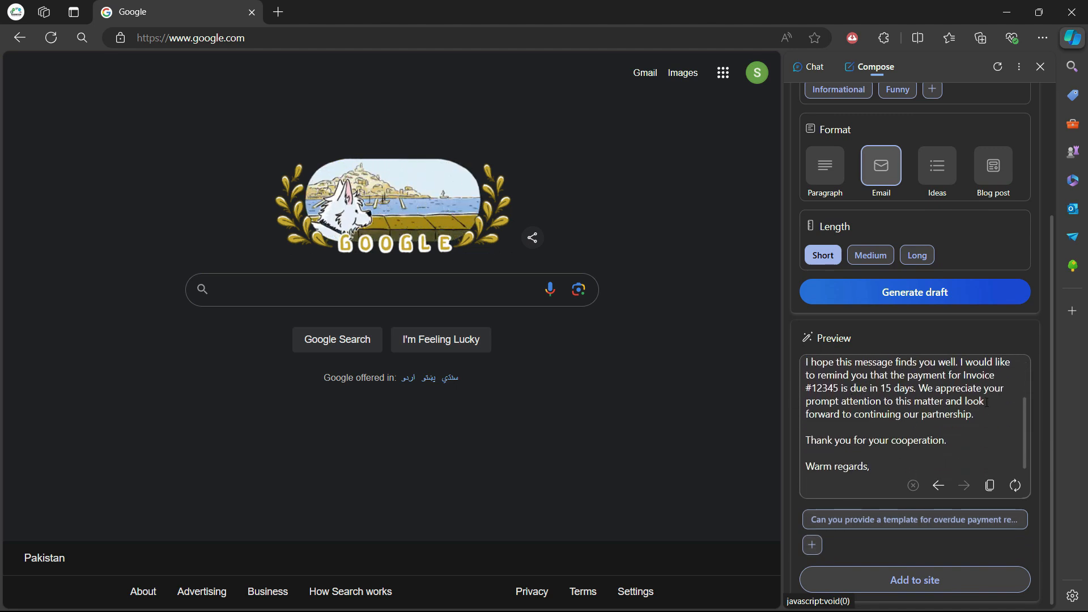
{"action": "scroll", "coordinate": [833, 369], "scroll_direction": "up", "scroll_amount": 2}
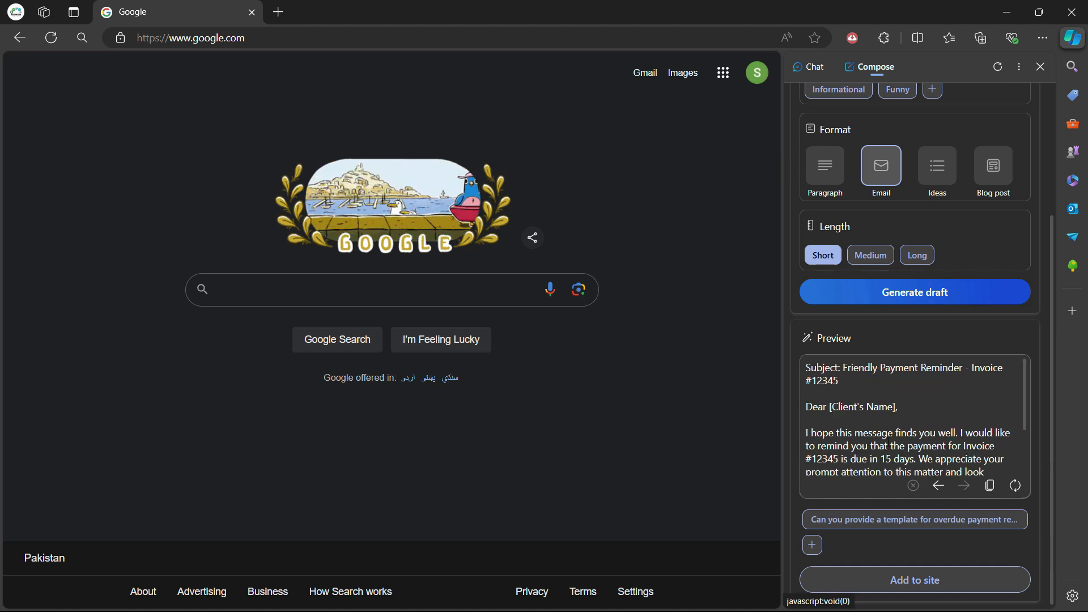
{"action": "scroll", "coordinate": [901, 442], "scroll_direction": "down", "scroll_amount": 2}
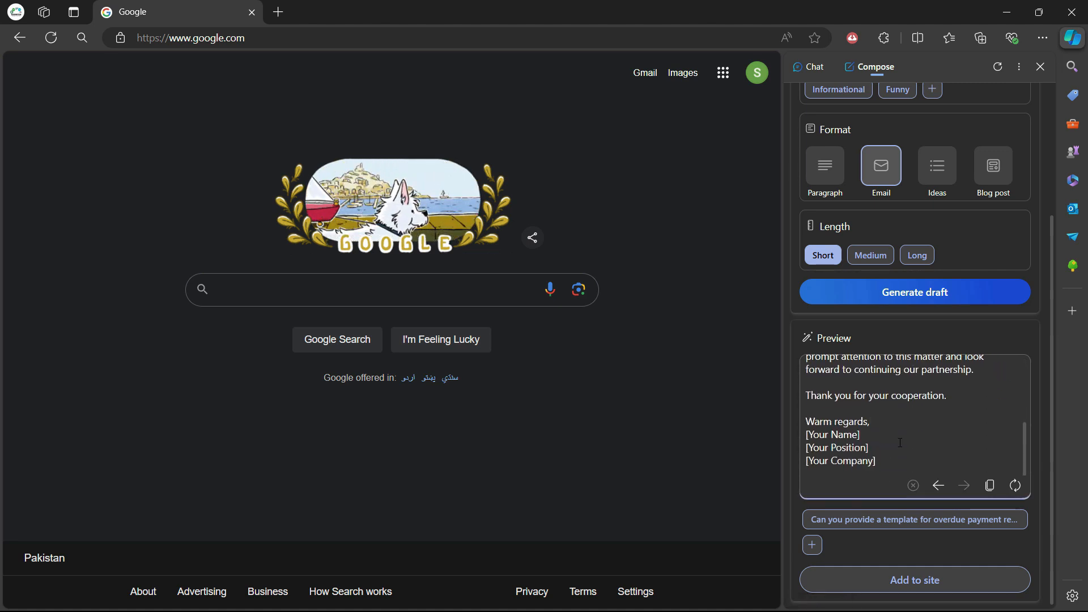
{"action": "scroll", "coordinate": [867, 138], "scroll_direction": "up", "scroll_amount": 3}
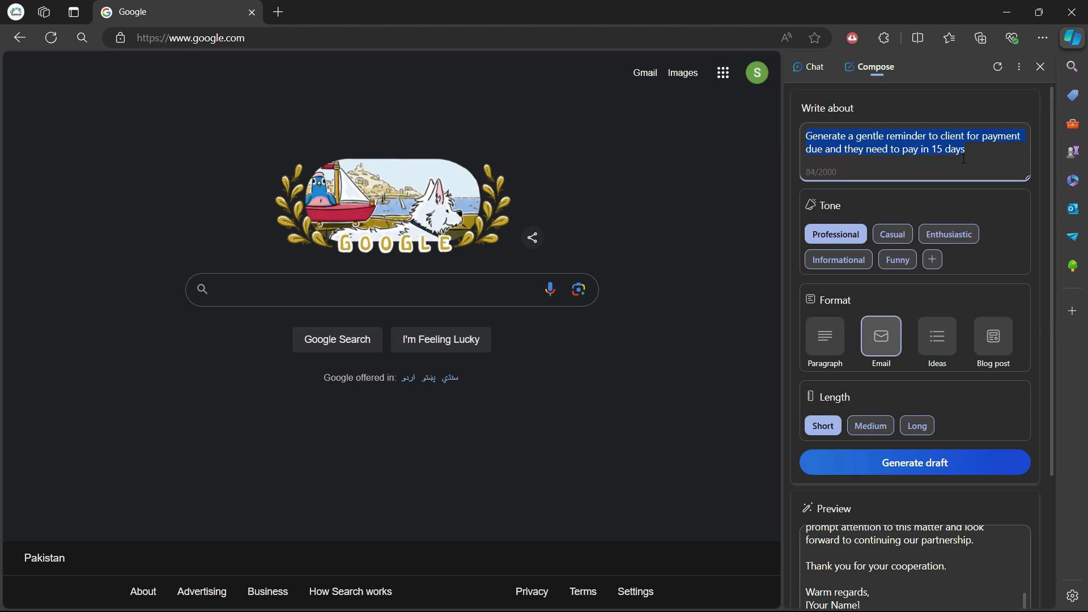
Paste the Microsoft 365 training reminder prompt and insert the trainer's name as recipient.
{"action": "key", "text": "ctrl+v"}
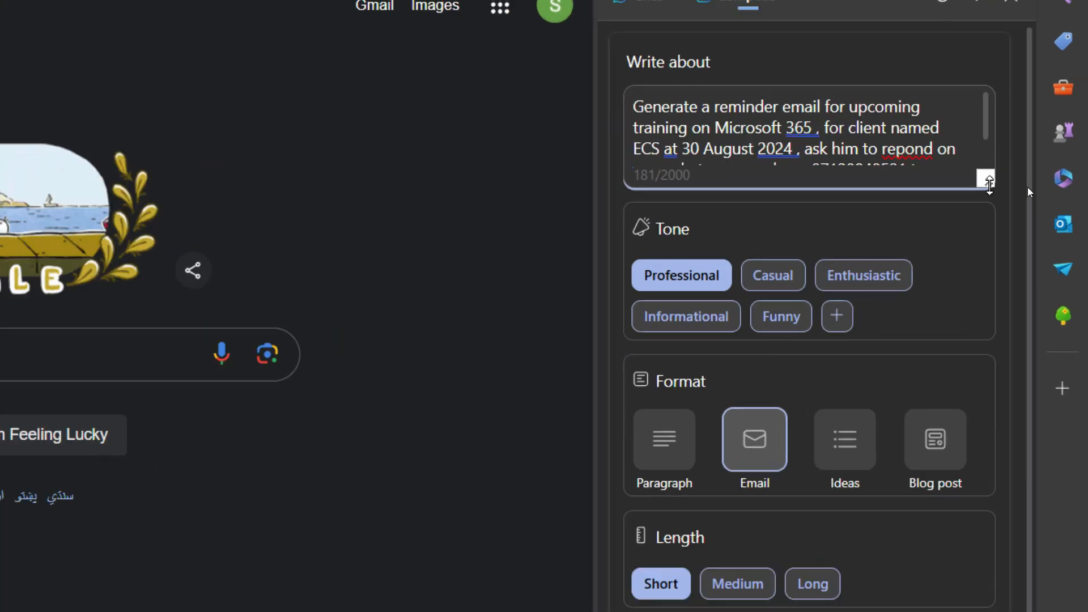
{"action": "left_click_drag", "start_coordinate": [975, 177], "coordinate": [969, 313]}
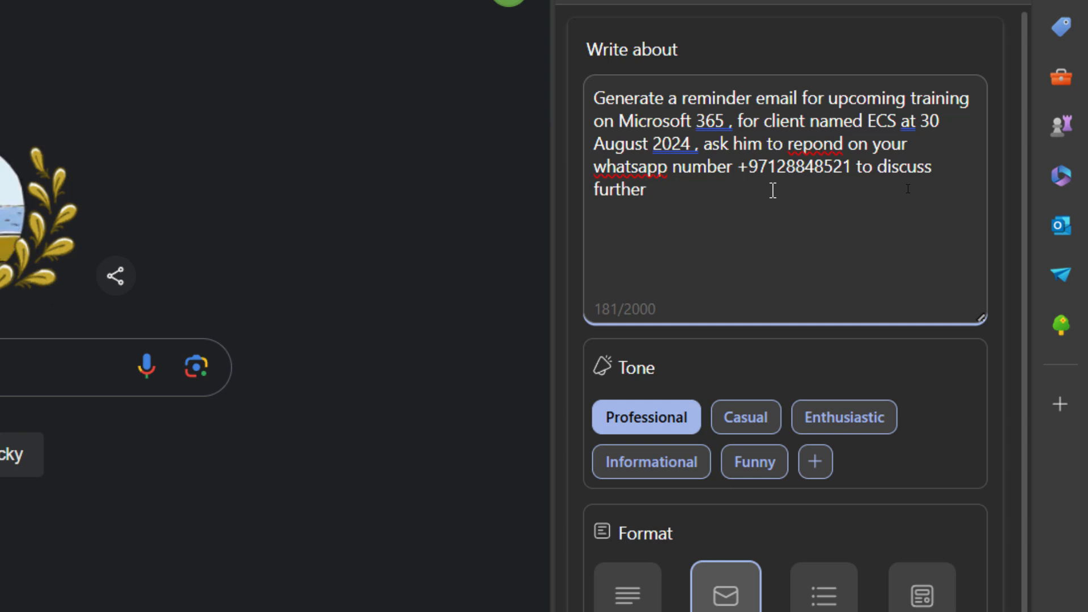
{"action": "left_click", "coordinate": [752, 100]}
{"action": "type", "text": "tp ,"}
{"action": "key", "text": "BackSpace"}
{"action": "key", "text": "BackSpace"}
{"action": "key", "text": "BackSpace"}
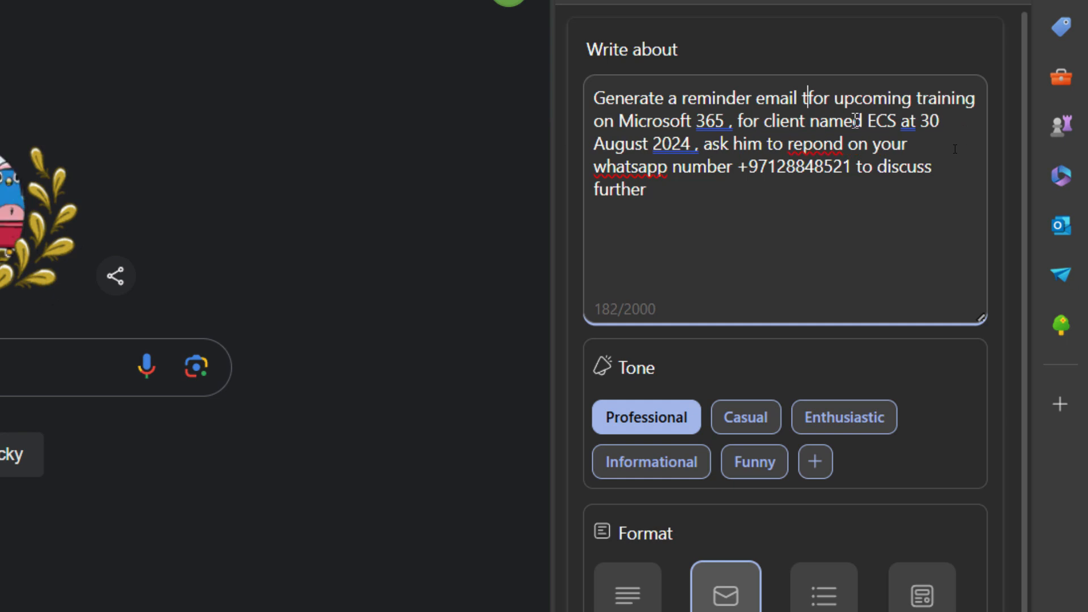
{"action": "type", "text": "o m"}
{"action": "key", "text": "BackSpace"}
{"action": "type", "text": "Mr Smith"}
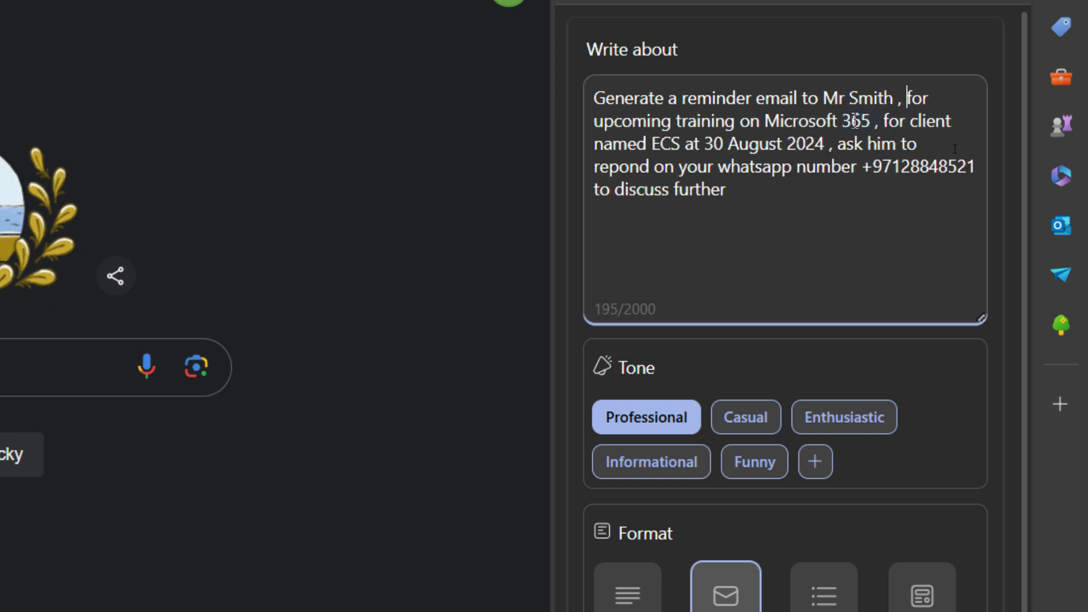
{"action": "type", "text": " , the trainer "}
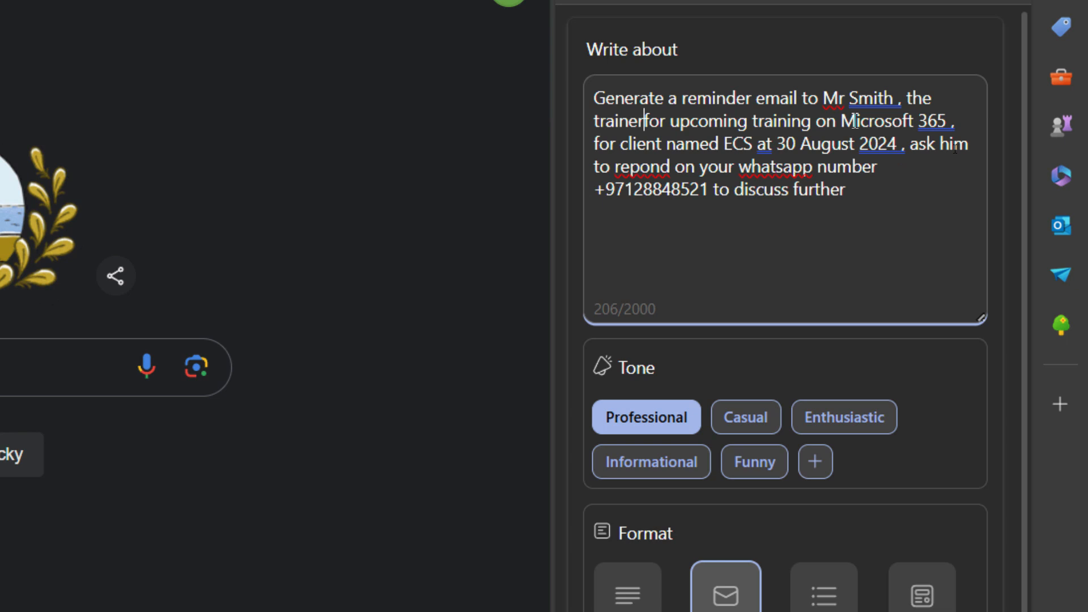
{"action": "type", "text": ",."}
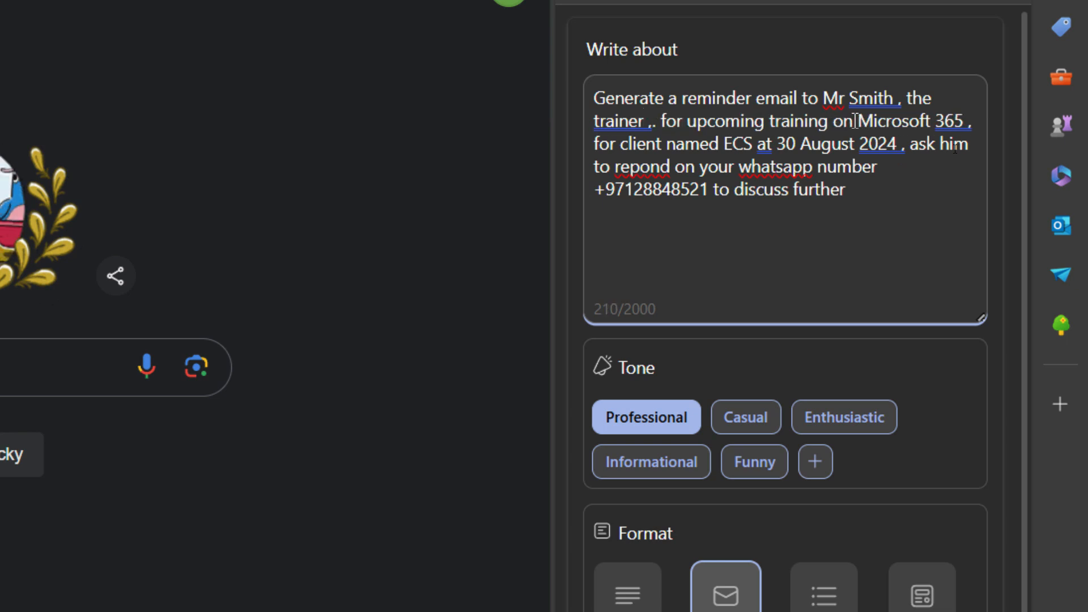
{"action": "key", "text": "BackSpace"}
{"action": "key", "text": "BackSpace"}
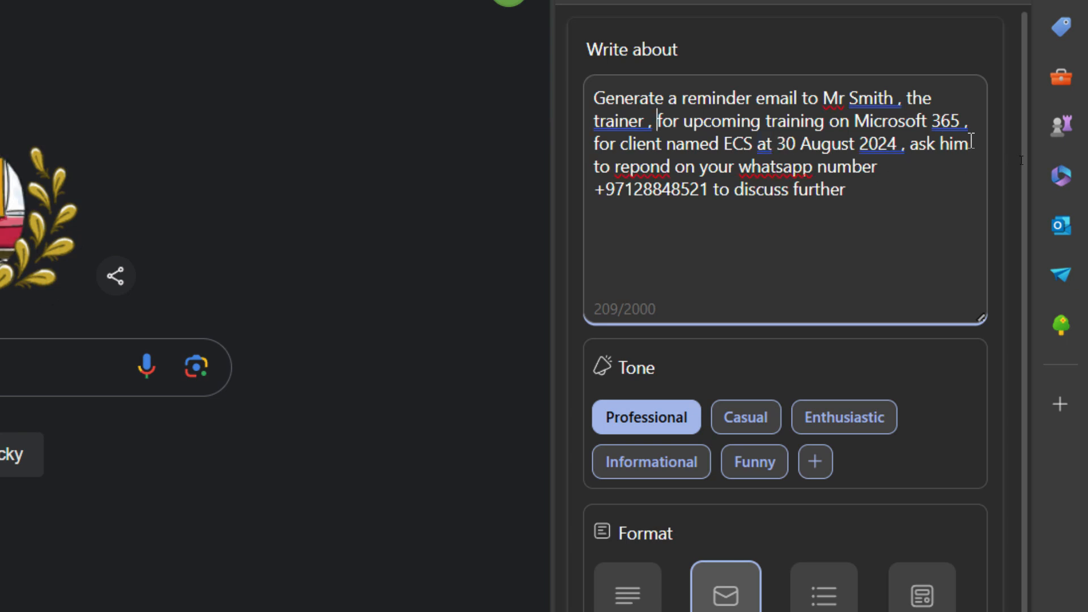
Correct 'repond' to 'respond' and 'whatsapp' to 'WhatsApp' using spelling suggestions.
{"action": "left_click", "coordinate": [630, 166]}
{"action": "right_click", "coordinate": [636, 165]}
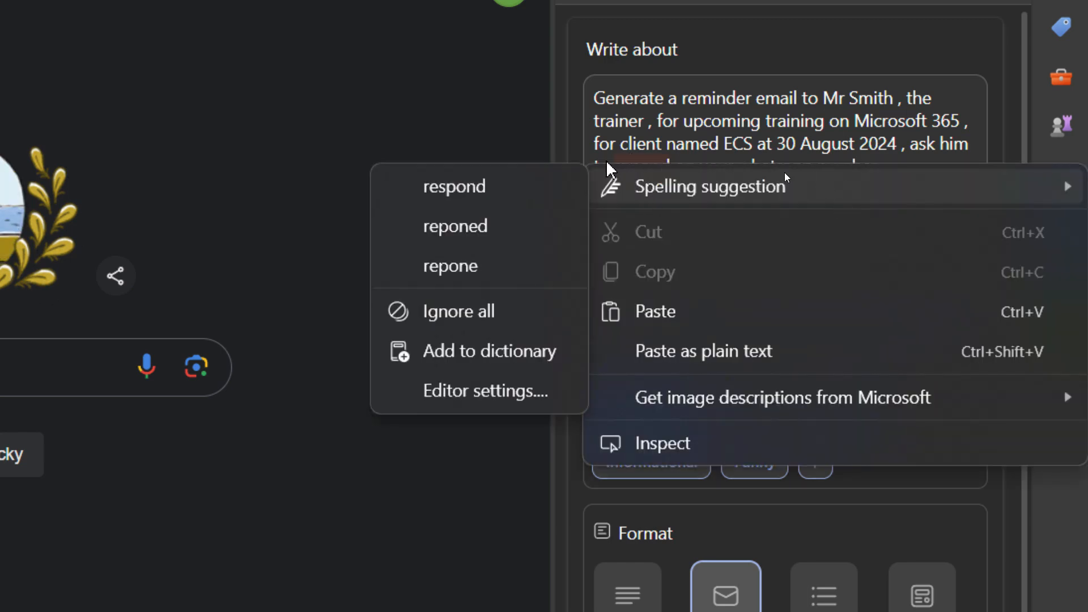
{"action": "left_click", "coordinate": [506, 180]}
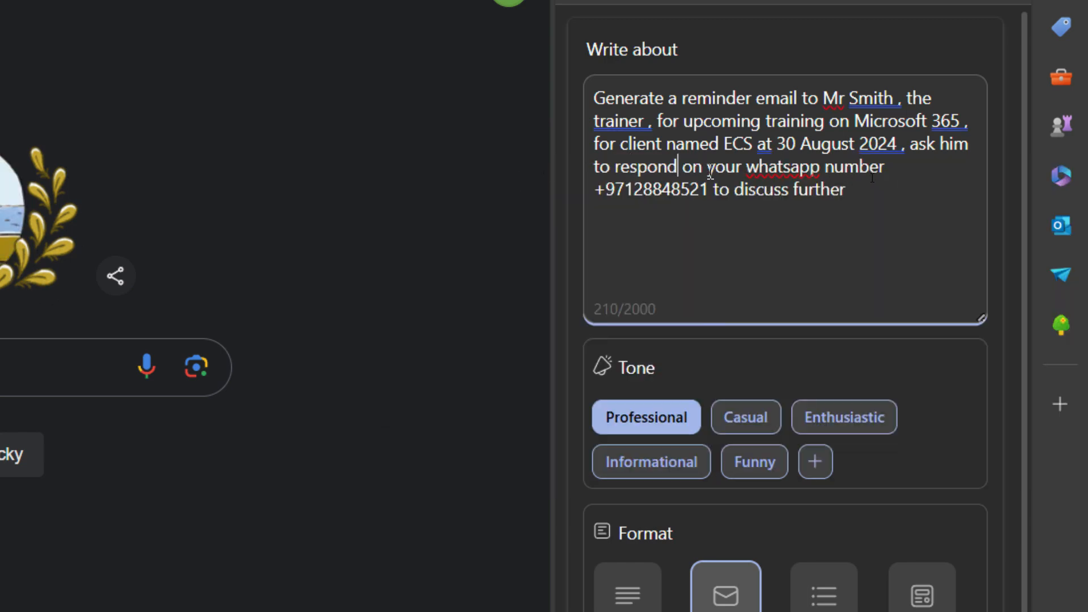
{"action": "right_click", "coordinate": [790, 168]}
{"action": "left_click", "coordinate": [462, 185]}
{"action": "scroll", "coordinate": [823, 216], "scroll_direction": "down", "scroll_amount": 2}
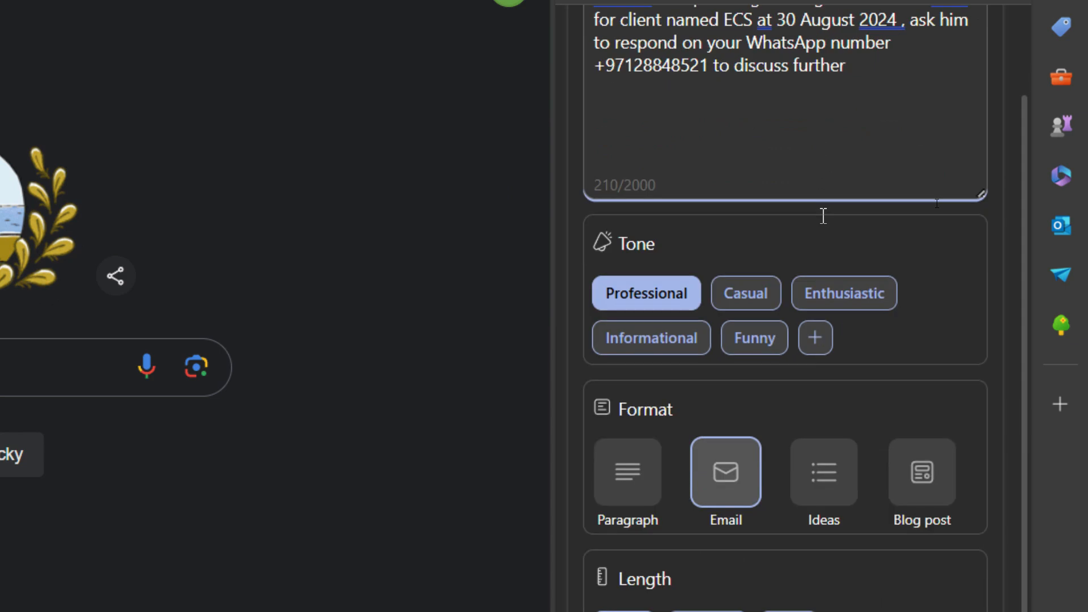
{"action": "scroll", "coordinate": [805, 184], "scroll_direction": "up", "scroll_amount": 2}
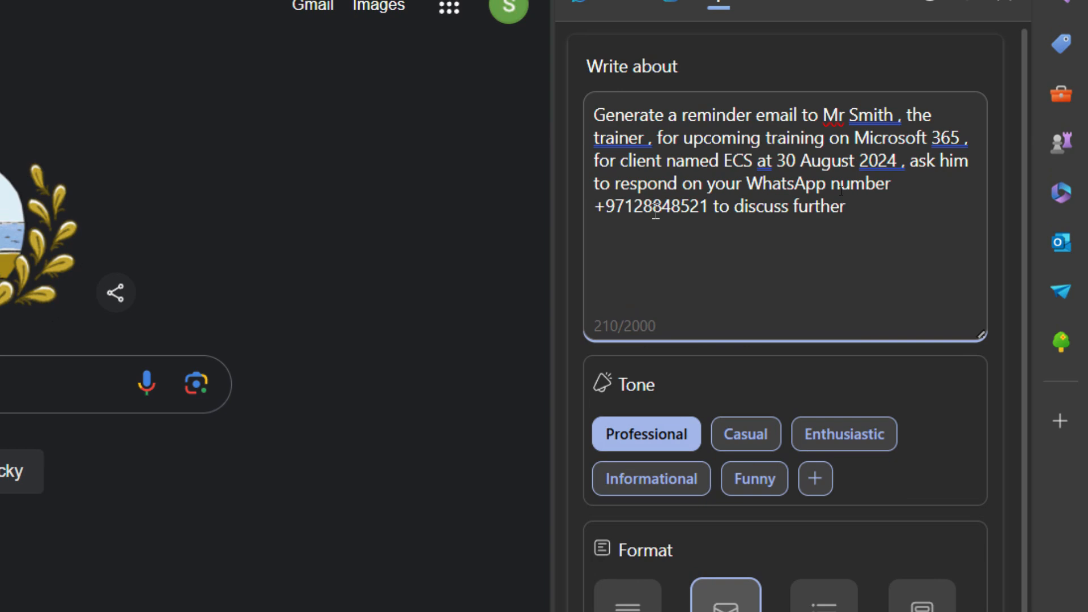
Generate a Medium-length draft of the 30 August 2024 training reminder email.
{"action": "scroll", "coordinate": [938, 168], "scroll_direction": "down", "scroll_amount": 4}
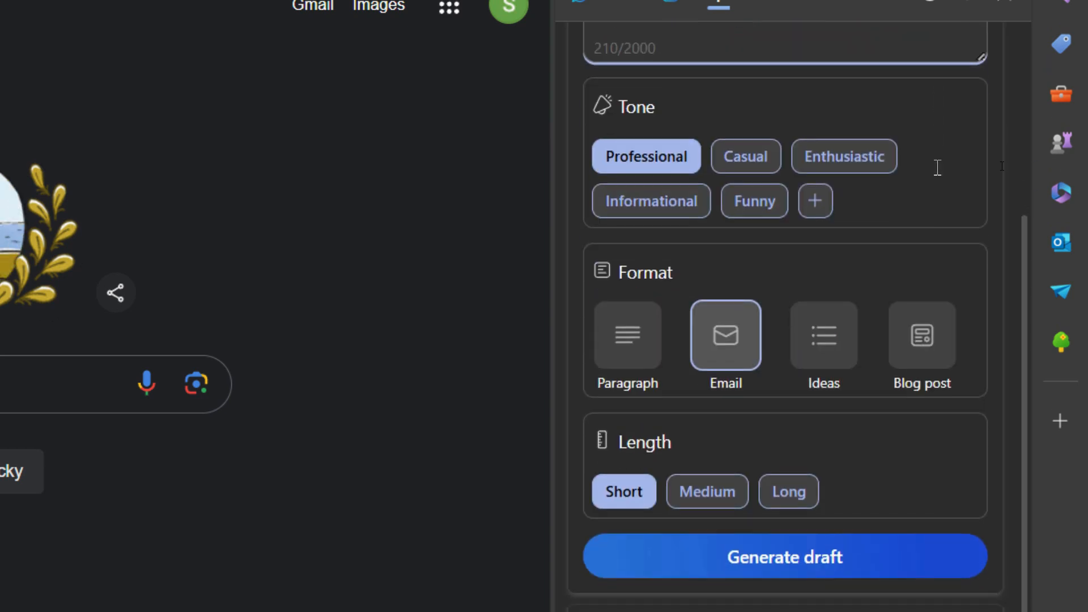
{"action": "scroll", "coordinate": [937, 168], "scroll_direction": "down", "scroll_amount": 2}
{"action": "scroll", "coordinate": [707, 357], "scroll_direction": "down", "scroll_amount": 1}
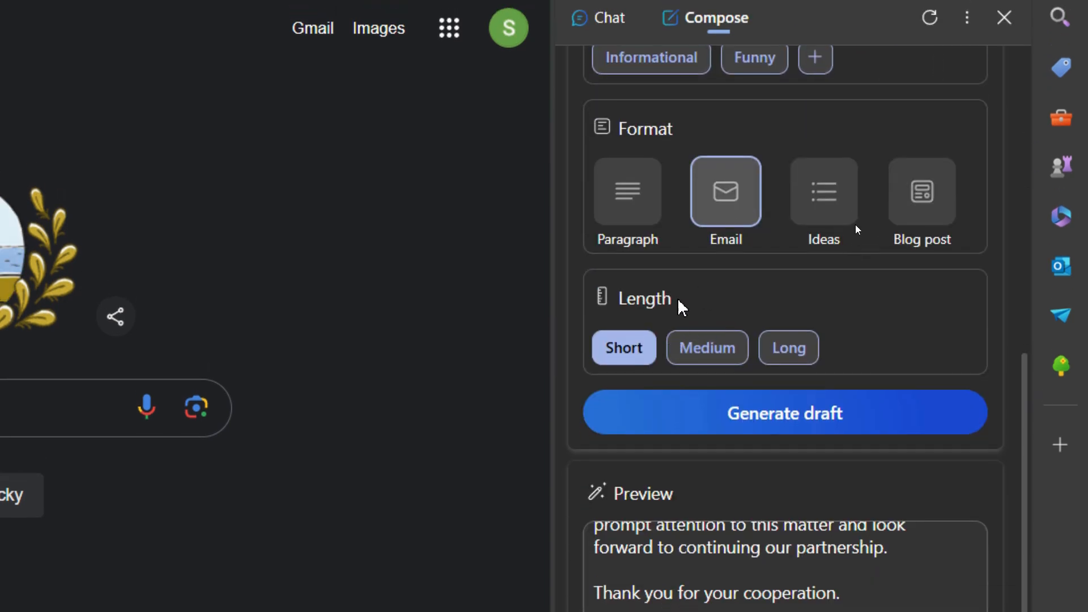
{"action": "left_click", "coordinate": [724, 358]}
{"action": "left_click", "coordinate": [768, 422]}
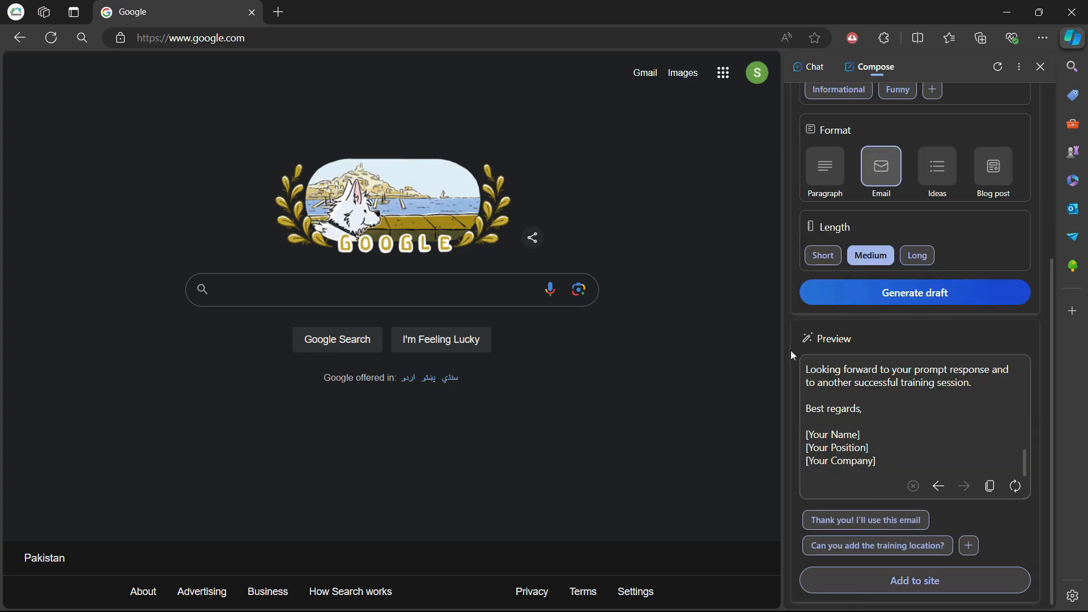
Widen the Copilot panel and scroll through the 'Reminder: Upcoming Microsoft 365 Training for ECS' draft.
{"action": "left_click_drag", "start_coordinate": [788, 353], "coordinate": [532, 337]}
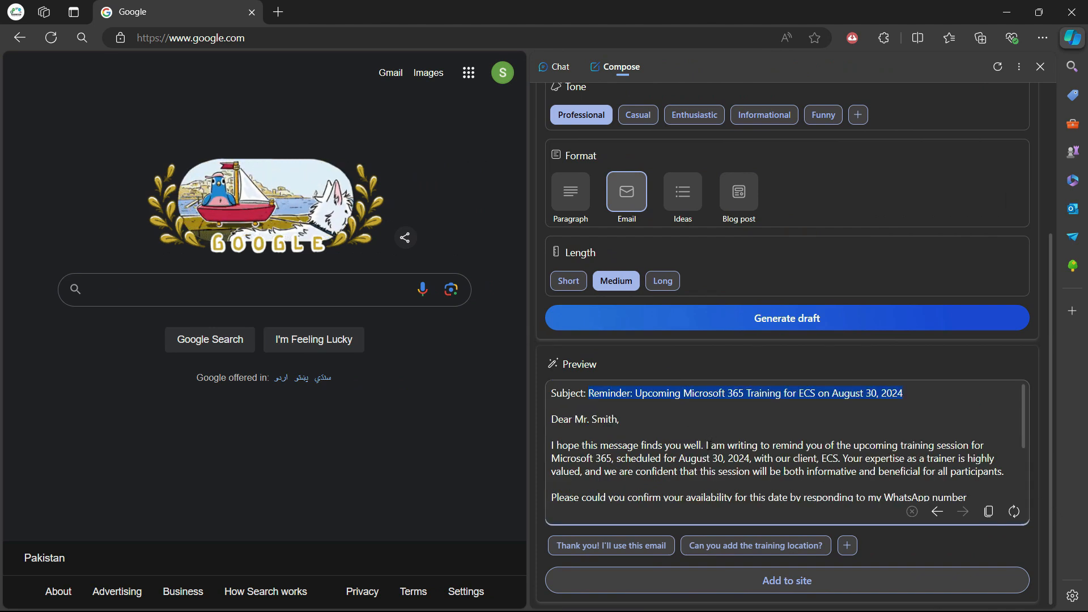
{"action": "scroll", "coordinate": [711, 451], "scroll_direction": "down", "scroll_amount": 2}
{"action": "scroll", "coordinate": [711, 451], "scroll_direction": "up", "scroll_amount": 3}
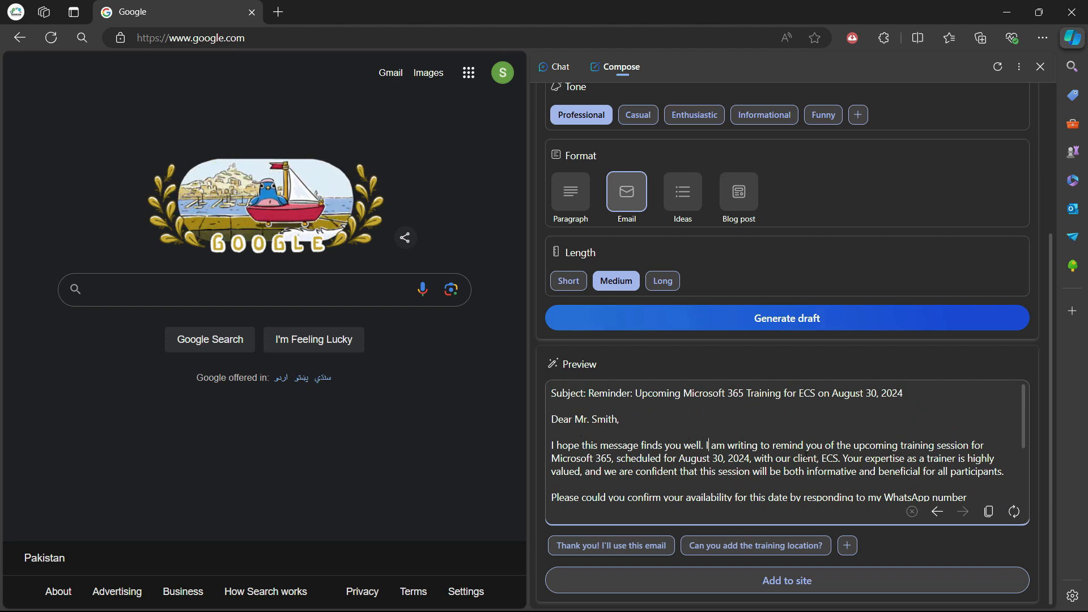
{"action": "scroll", "coordinate": [710, 445], "scroll_direction": "down", "scroll_amount": 3}
{"action": "scroll", "coordinate": [709, 445], "scroll_direction": "up", "scroll_amount": 3}
{"action": "scroll", "coordinate": [803, 455], "scroll_direction": "down", "scroll_amount": 2}
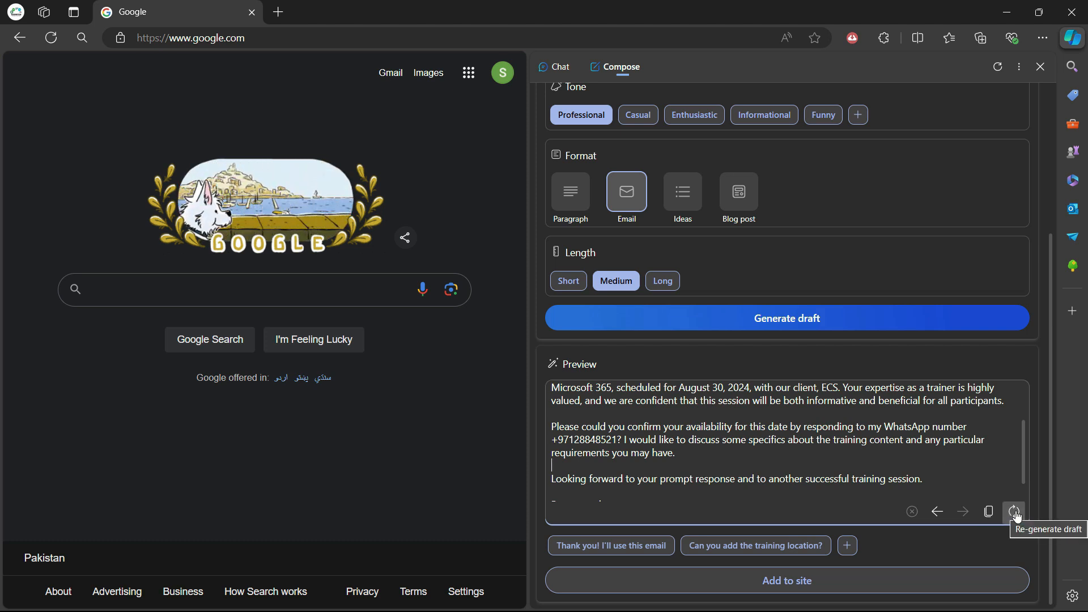
{"action": "scroll", "coordinate": [1026, 463], "scroll_direction": "up", "scroll_amount": 3}
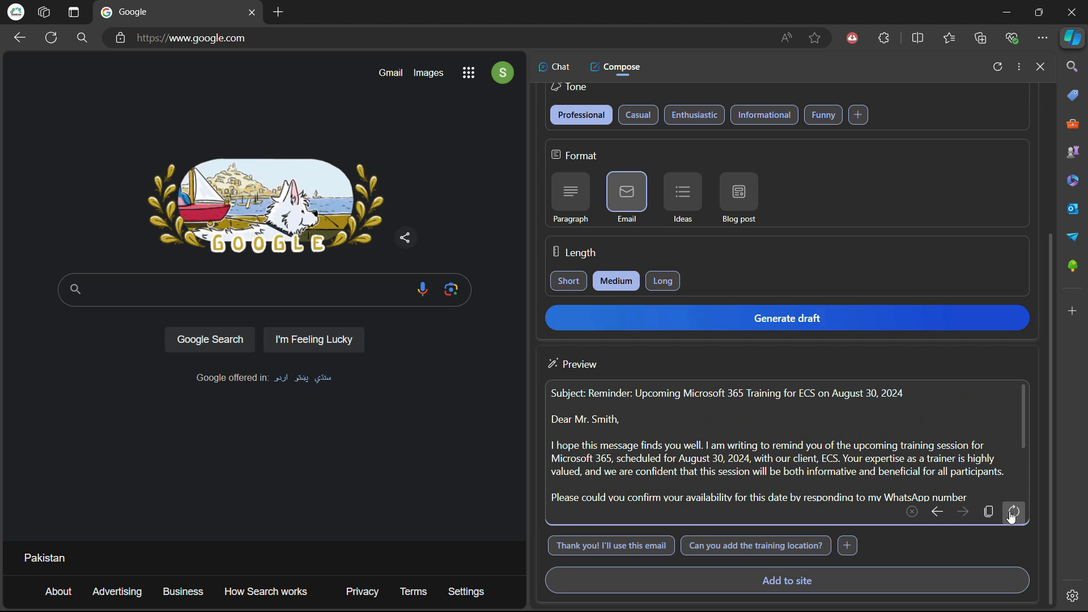
{"action": "scroll", "coordinate": [935, 463], "scroll_direction": "down", "scroll_amount": 5}
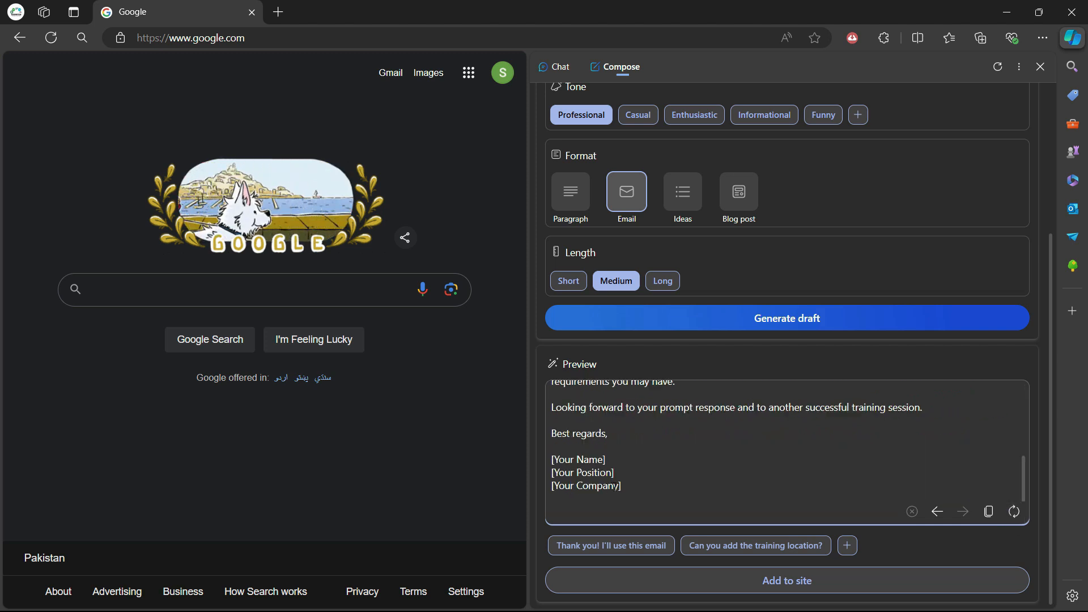